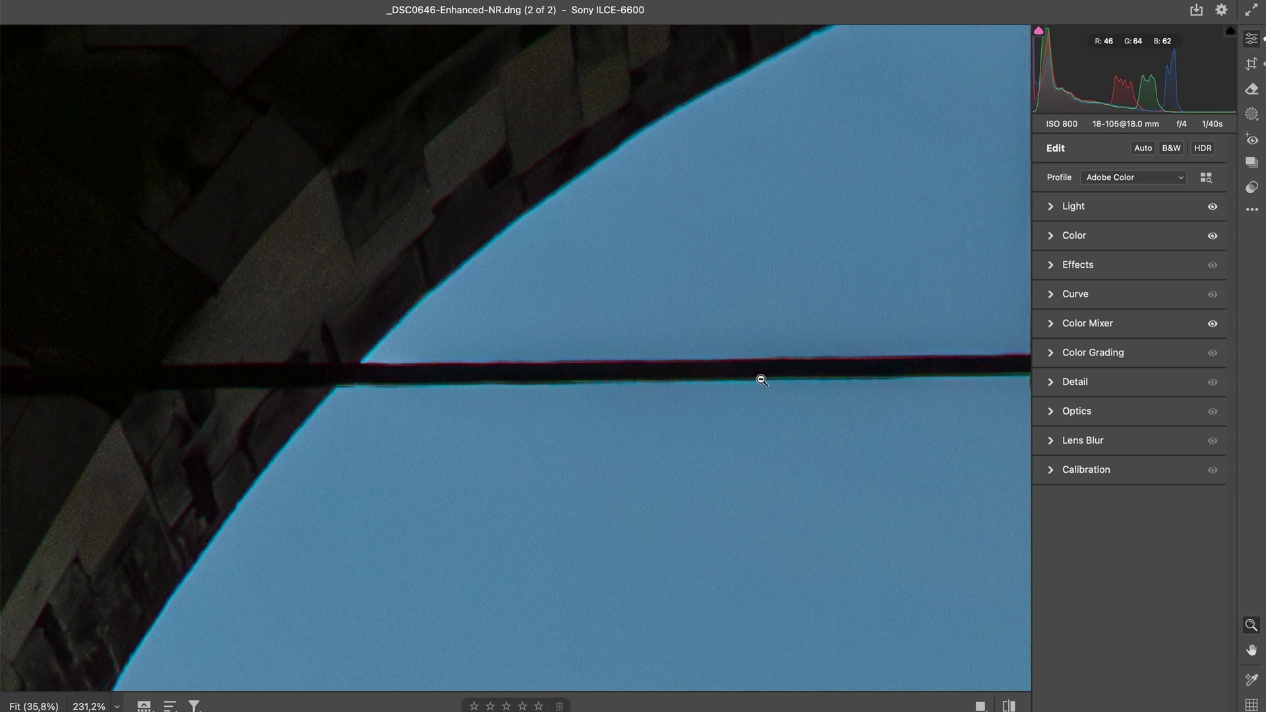
Toggle chromatic aberration removal on and off in the Optics settings to compare the color fringes along the arch and beam.
{"action": "left_click", "coordinate": [761, 381]}
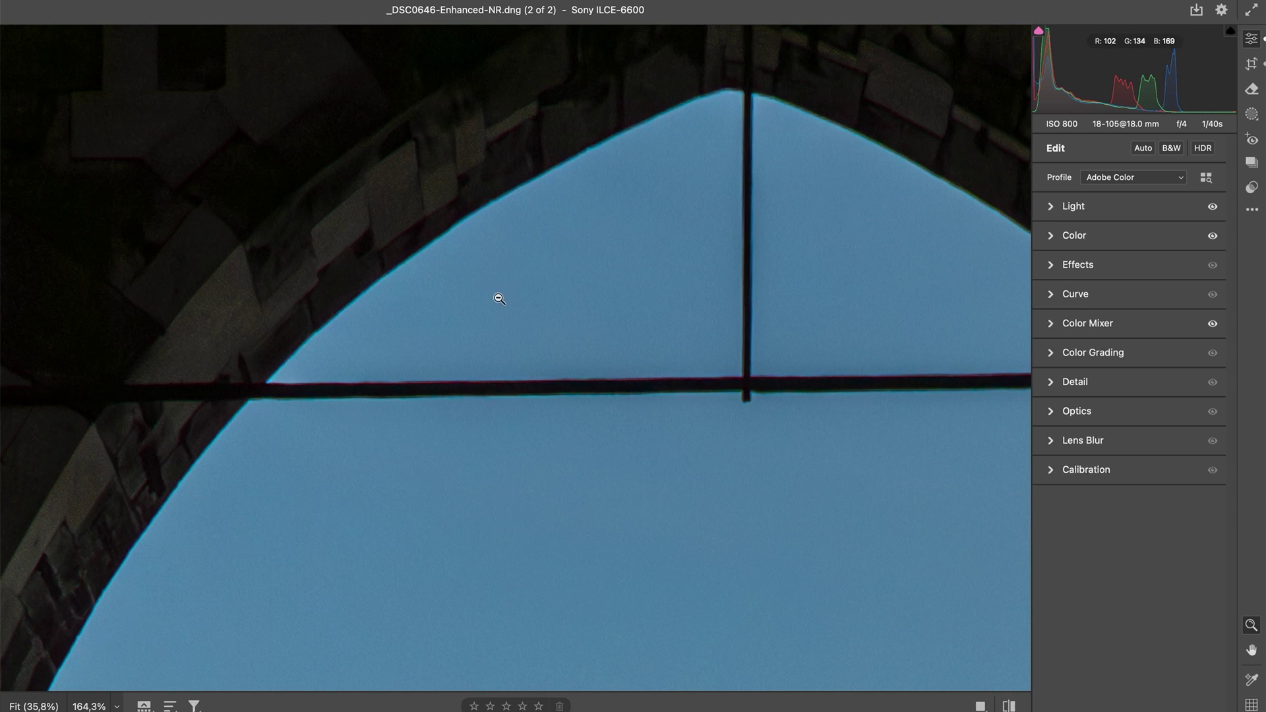
{"action": "scroll", "coordinate": [499, 298], "scroll_direction": "left", "scroll_amount": 2}
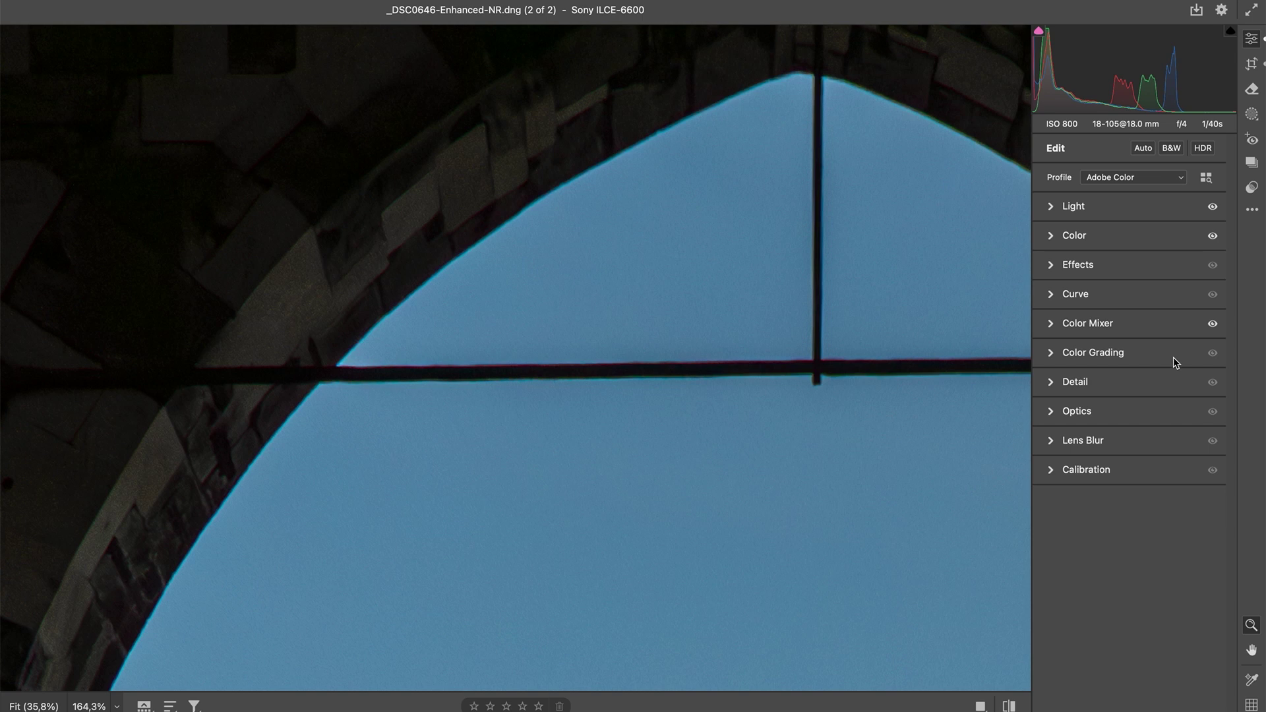
{"action": "left_click", "coordinate": [1122, 411]}
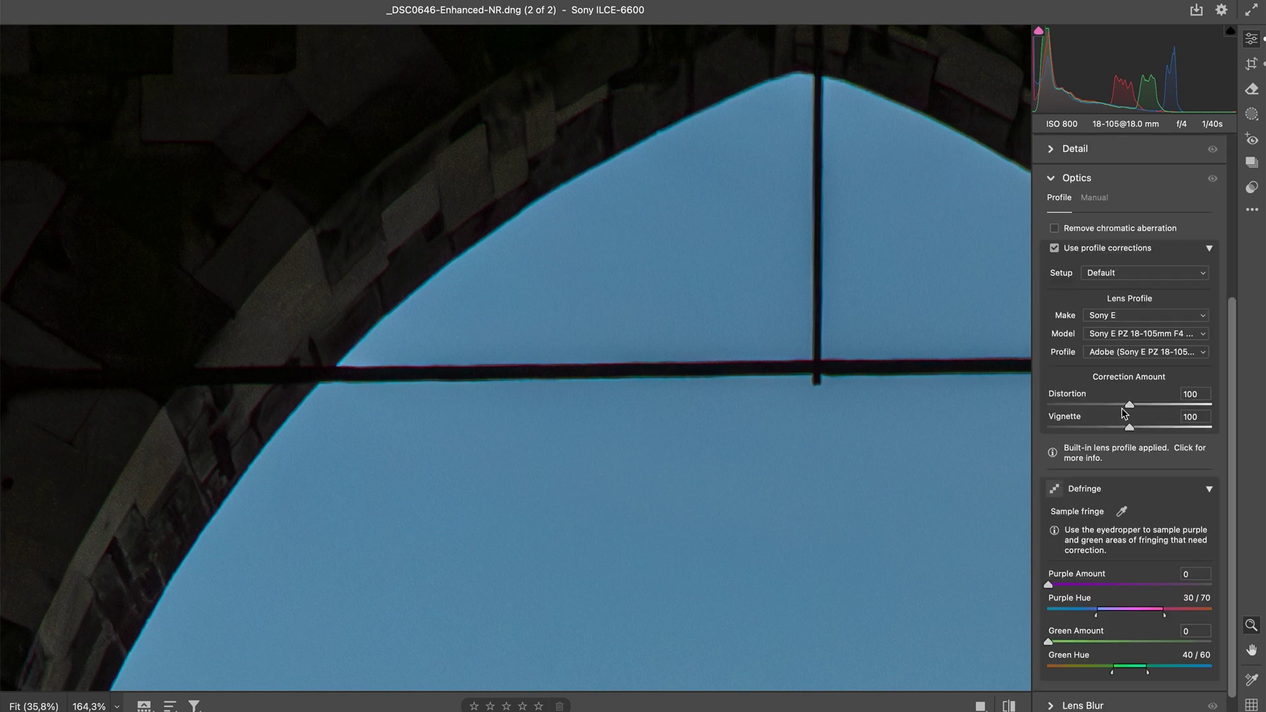
{"action": "scroll", "coordinate": [490, 534], "scroll_direction": "up", "scroll_amount": 2}
{"action": "scroll", "coordinate": [490, 534], "scroll_direction": "left", "scroll_amount": 2}
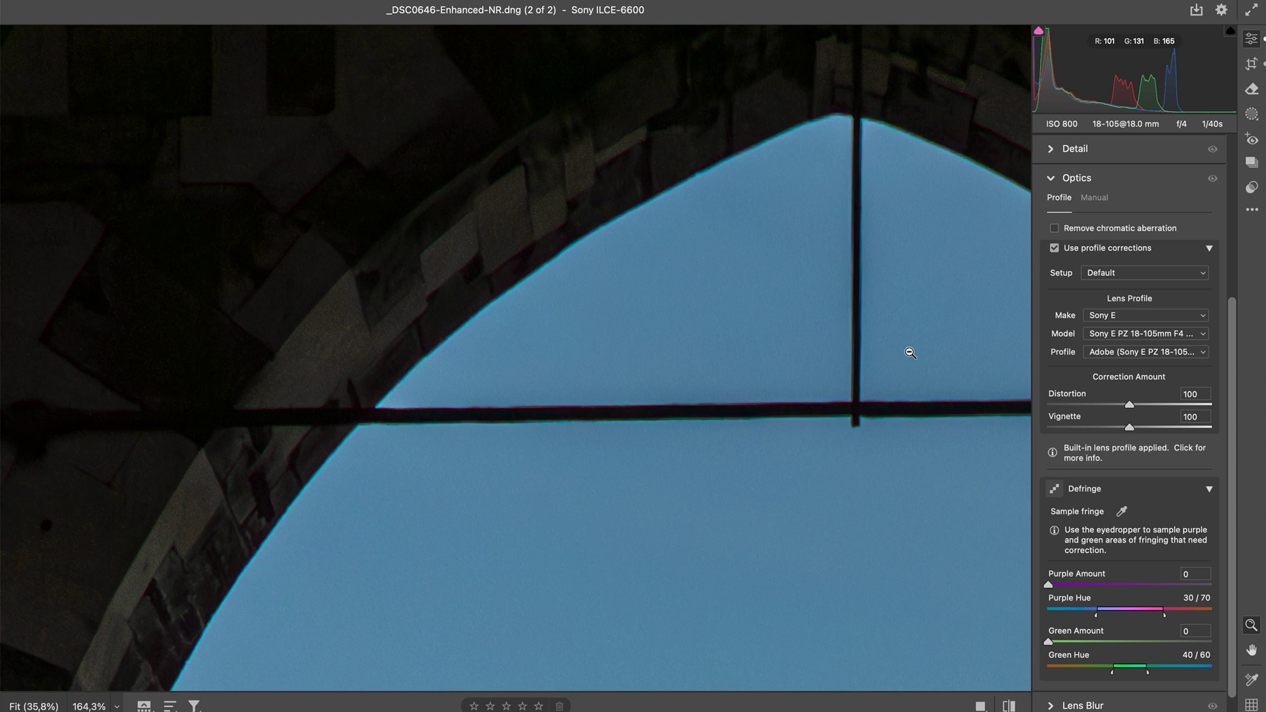
{"action": "left_click", "coordinate": [1120, 179]}
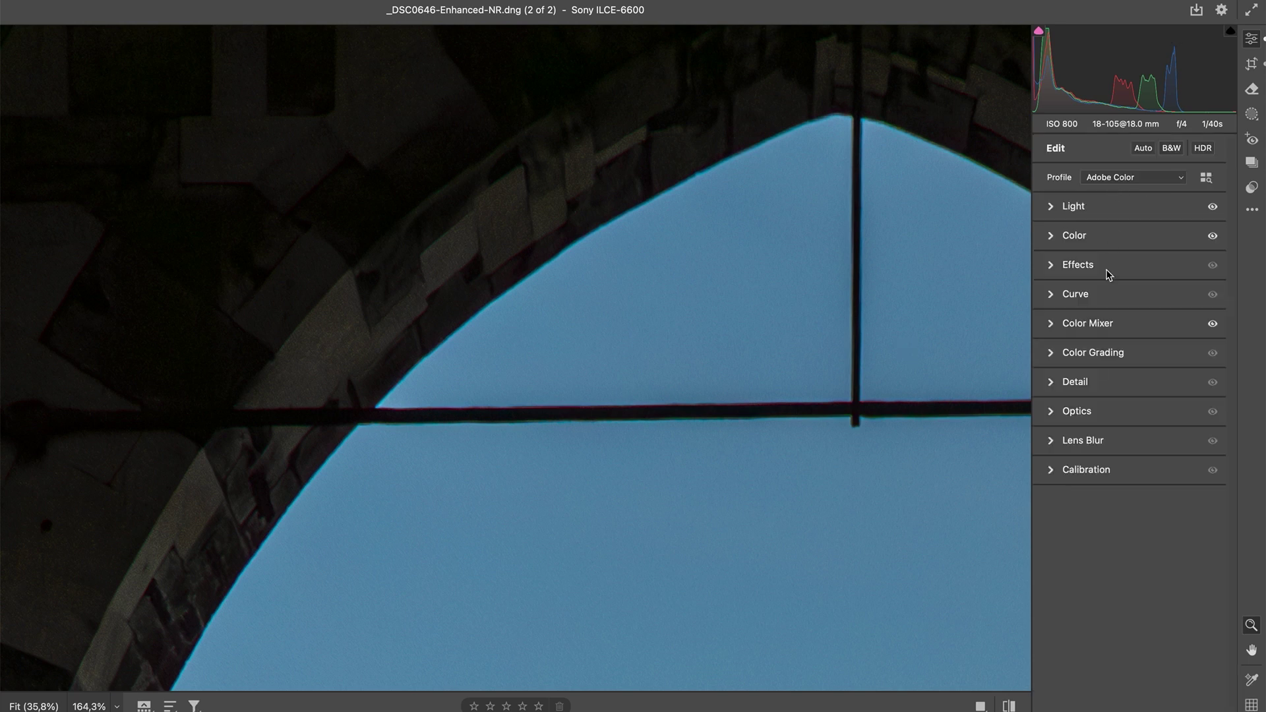
{"action": "left_click", "coordinate": [1078, 411]}
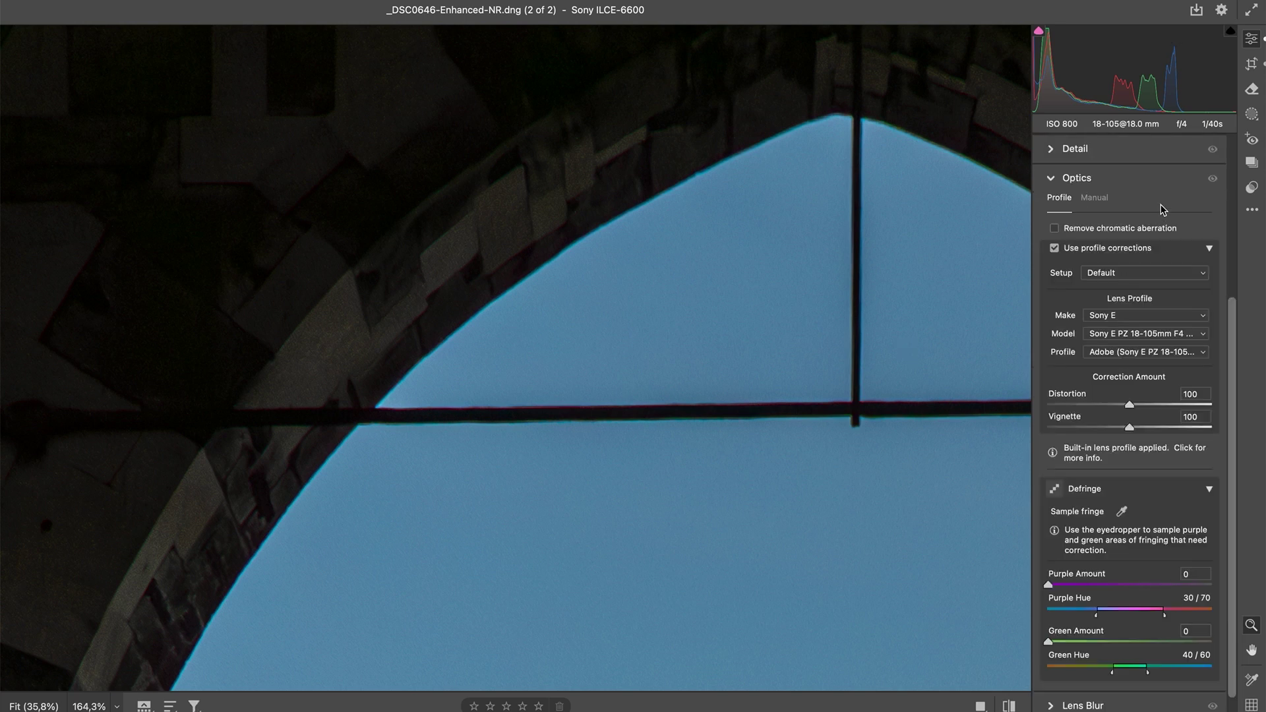
{"action": "left_click", "coordinate": [1054, 231]}
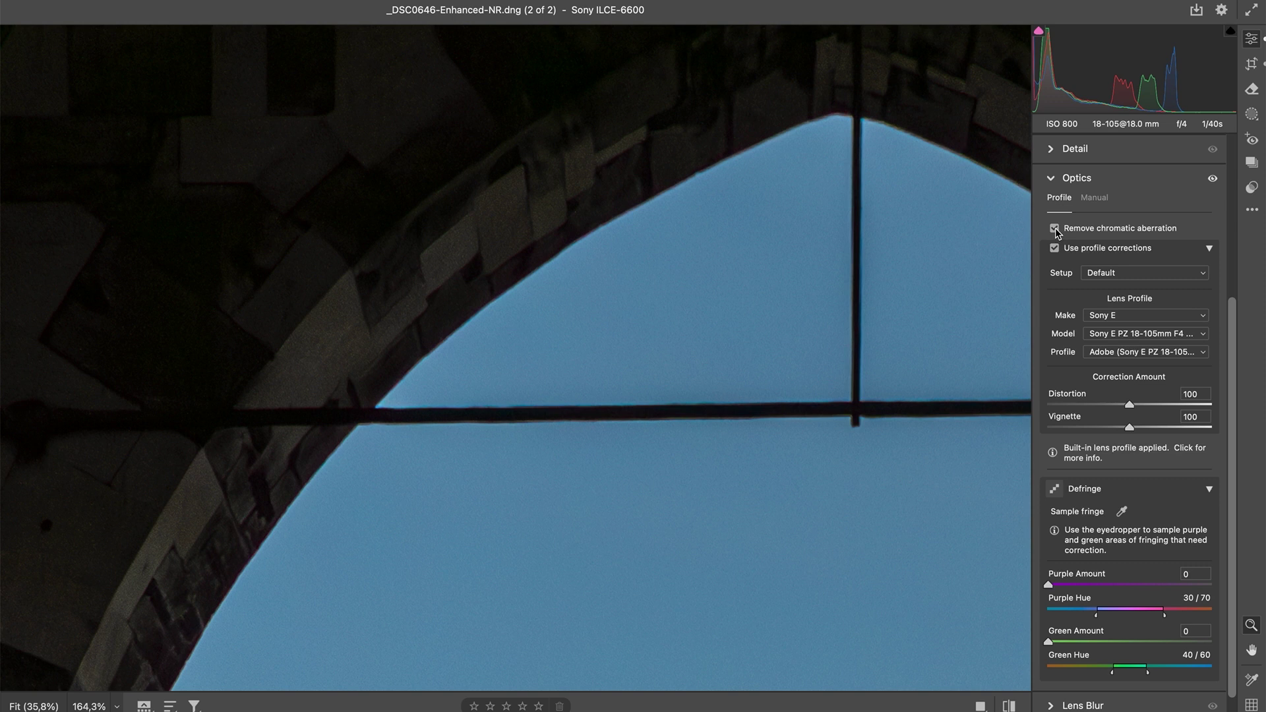
{"action": "left_click", "coordinate": [1055, 231]}
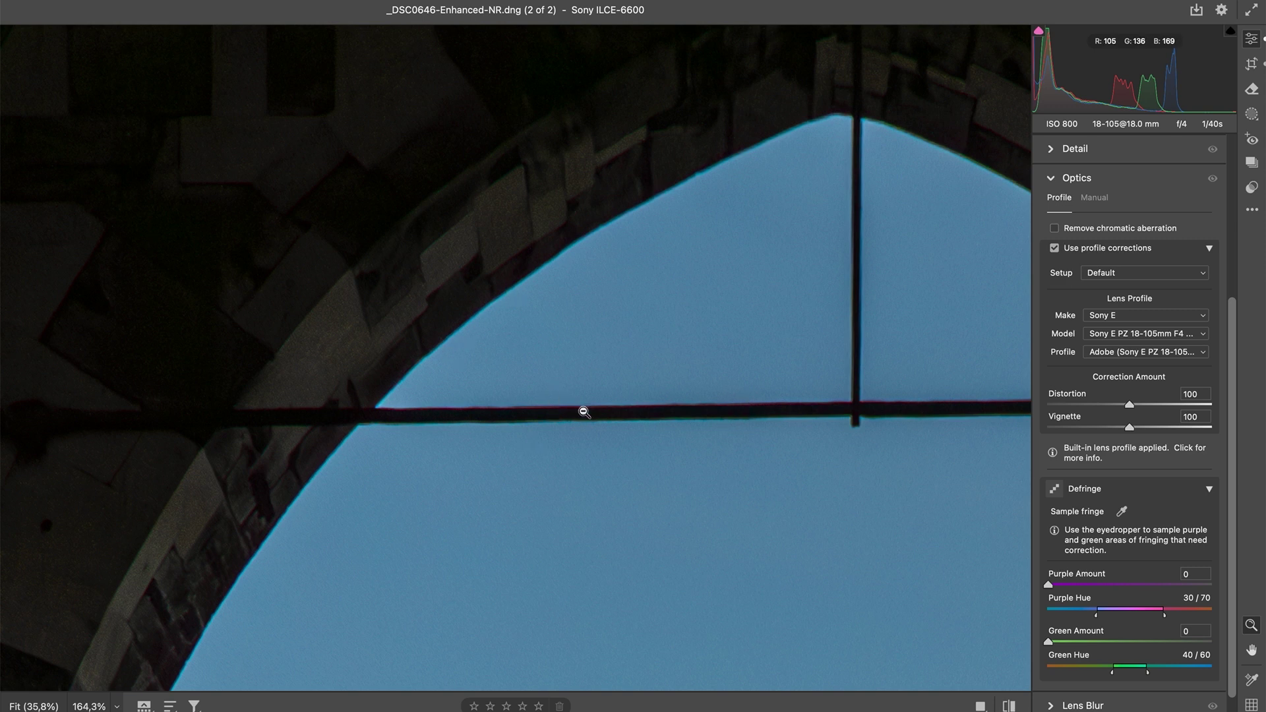
{"action": "left_click", "coordinate": [1055, 229]}
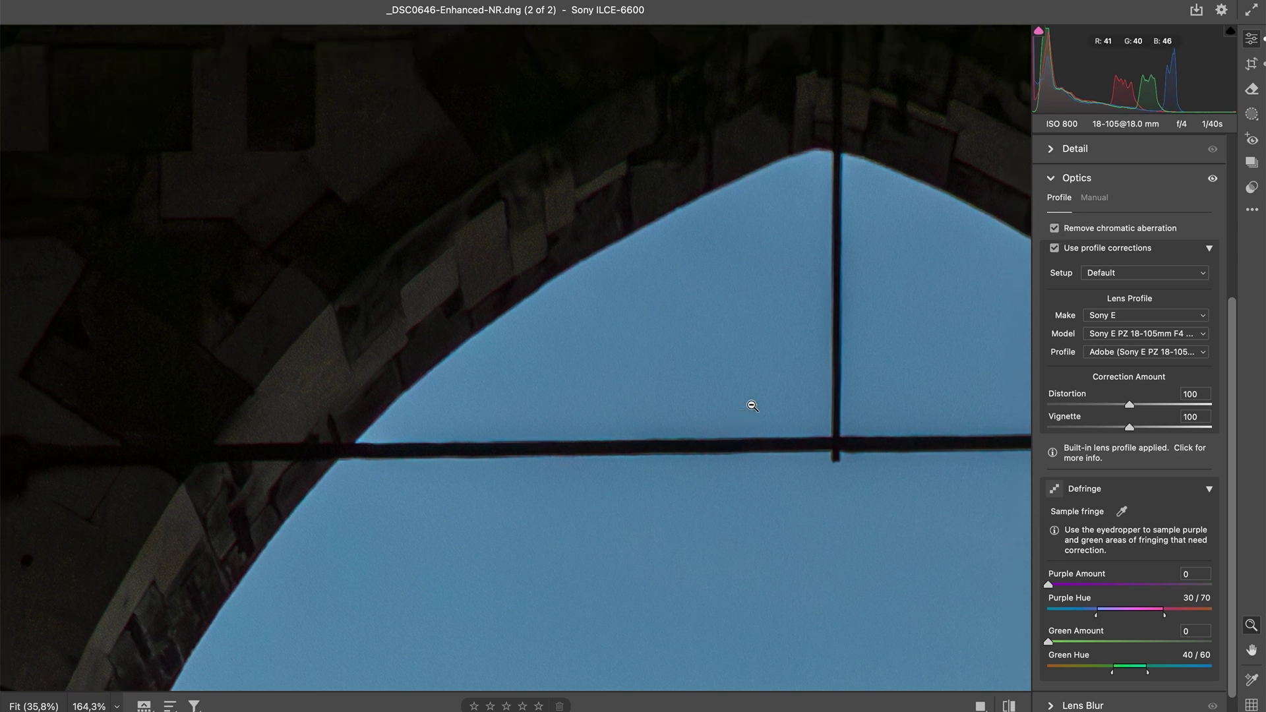
{"action": "left_click", "coordinate": [1054, 230]}
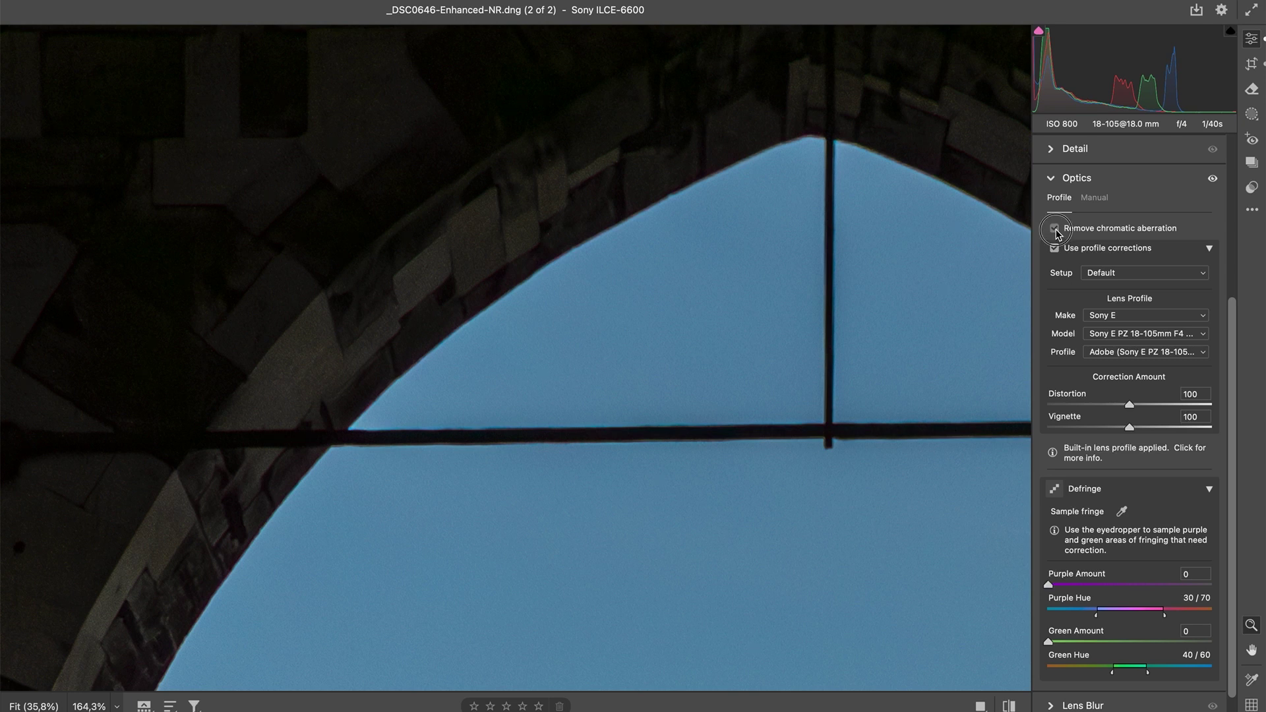
Sample the fringe on the dark horizontal beam with the Defringe eyedropper and set the Green Amount to 20.
{"action": "scroll", "coordinate": [1129, 570], "scroll_direction": "down", "scroll_amount": 1}
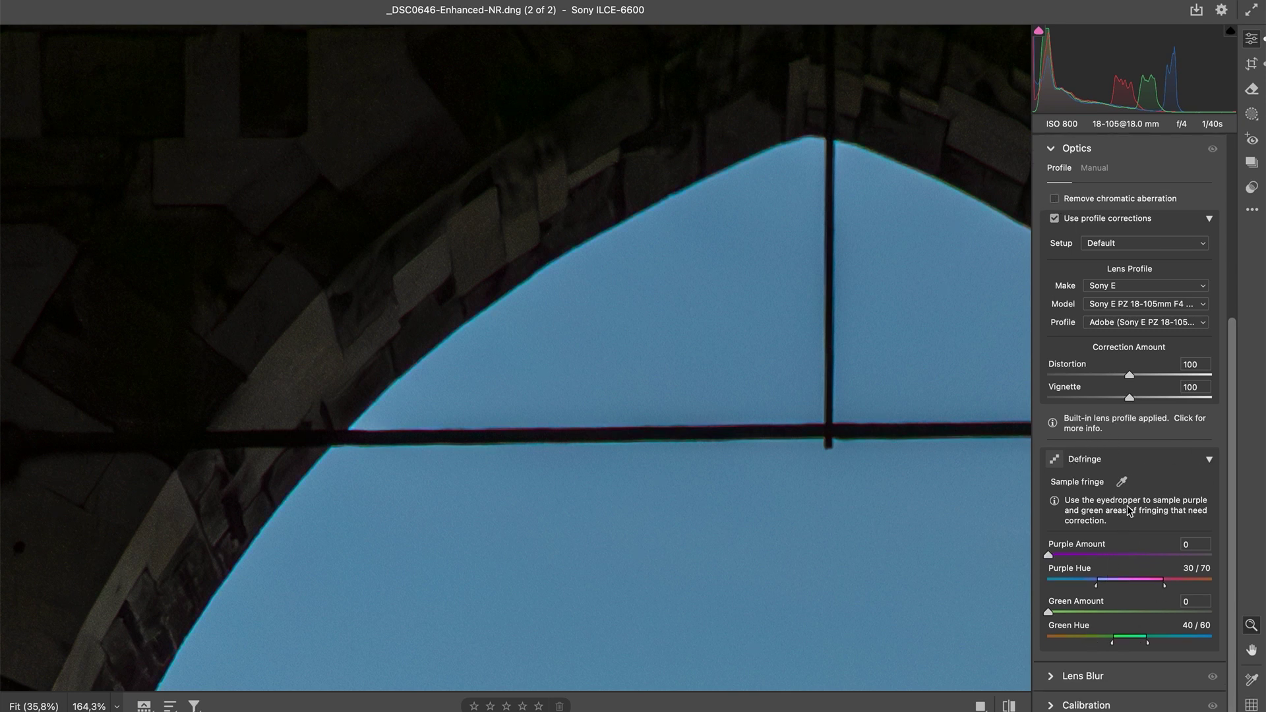
{"action": "left_click", "coordinate": [1121, 482]}
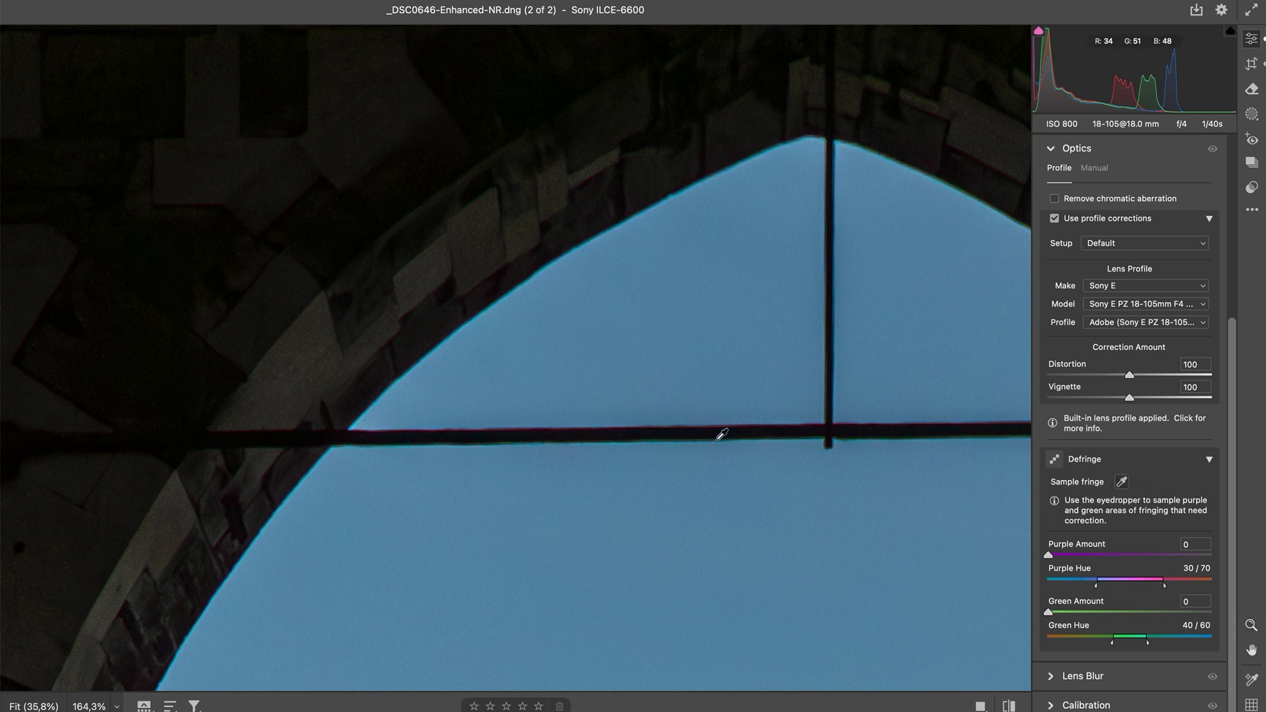
{"action": "left_click", "coordinate": [721, 435]}
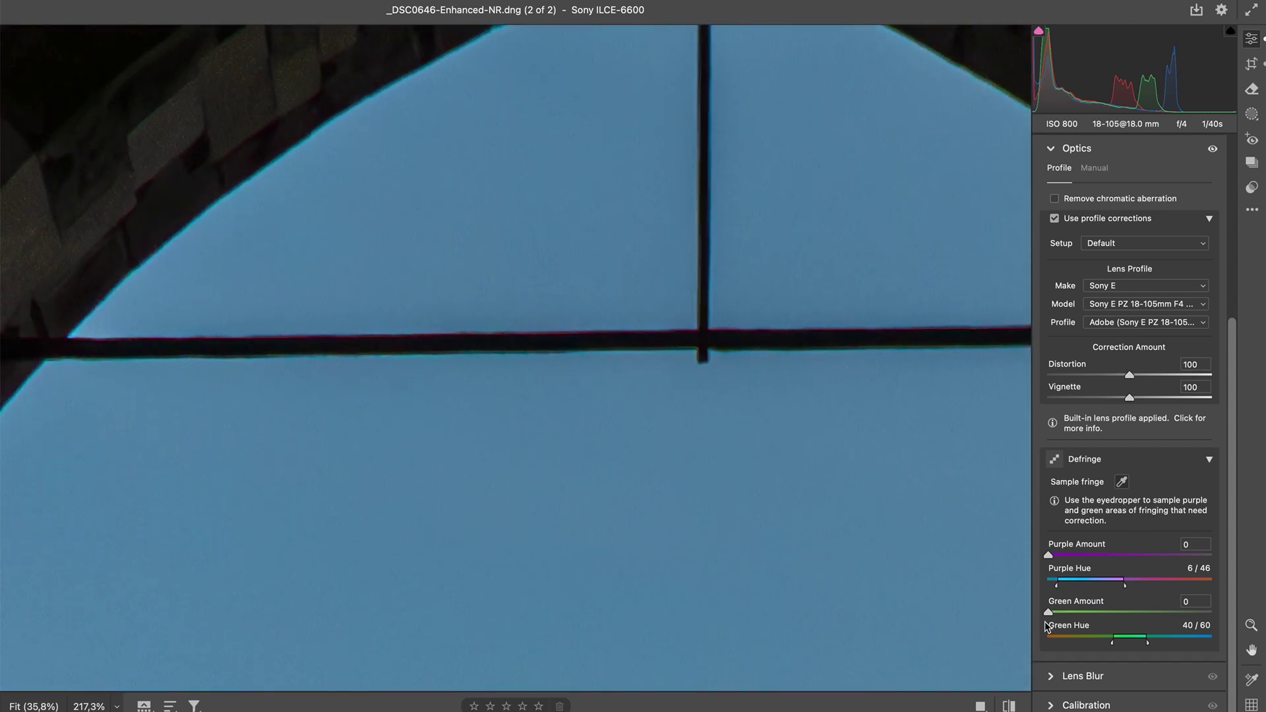
{"action": "left_click_drag", "start_coordinate": [1048, 613], "coordinate": [1261, 600]}
Examine the arch, bridge and lamps with the Optics corrections switched on and off.
{"action": "scroll", "coordinate": [445, 344], "scroll_direction": "down", "scroll_amount": 10}
{"action": "scroll", "coordinate": [444, 345], "scroll_direction": "up", "scroll_amount": 5}
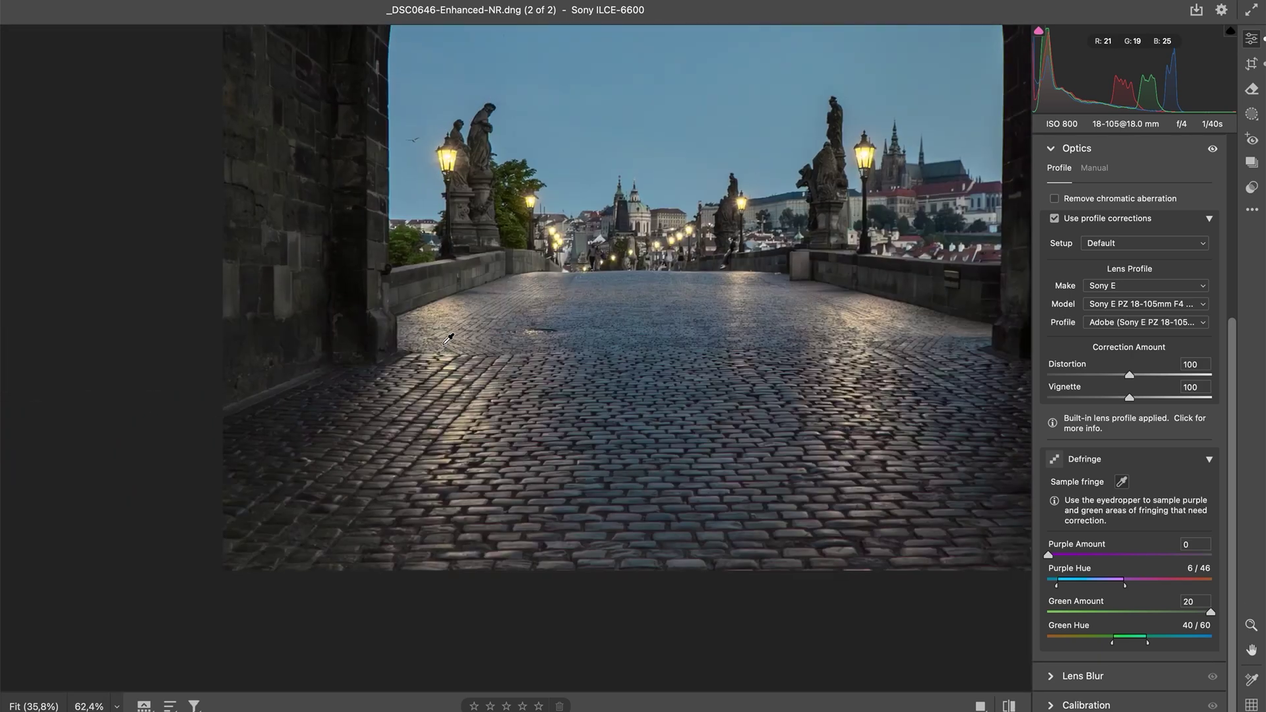
{"action": "scroll", "coordinate": [449, 339], "scroll_direction": "up", "scroll_amount": 10}
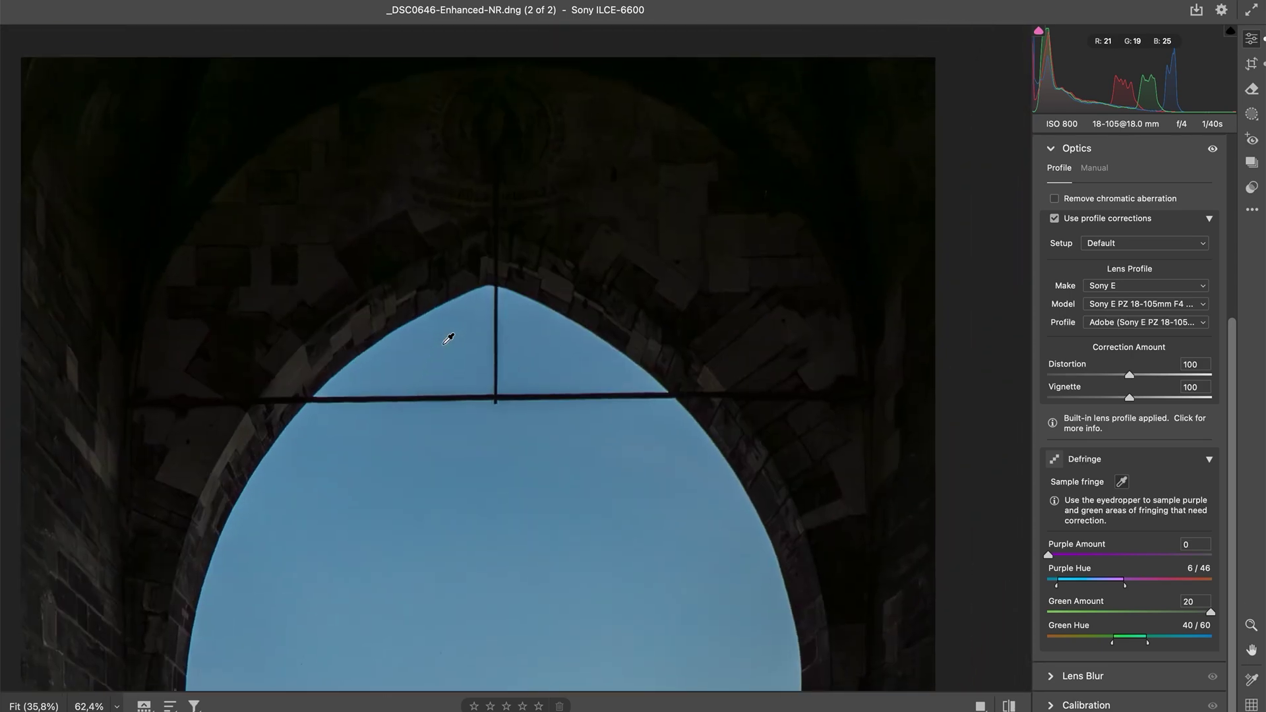
{"action": "scroll", "coordinate": [449, 338], "scroll_direction": "down", "scroll_amount": 7}
{"action": "scroll", "coordinate": [449, 338], "scroll_direction": "down", "scroll_amount": 5}
{"action": "scroll", "coordinate": [448, 338], "scroll_direction": "left", "scroll_amount": 4}
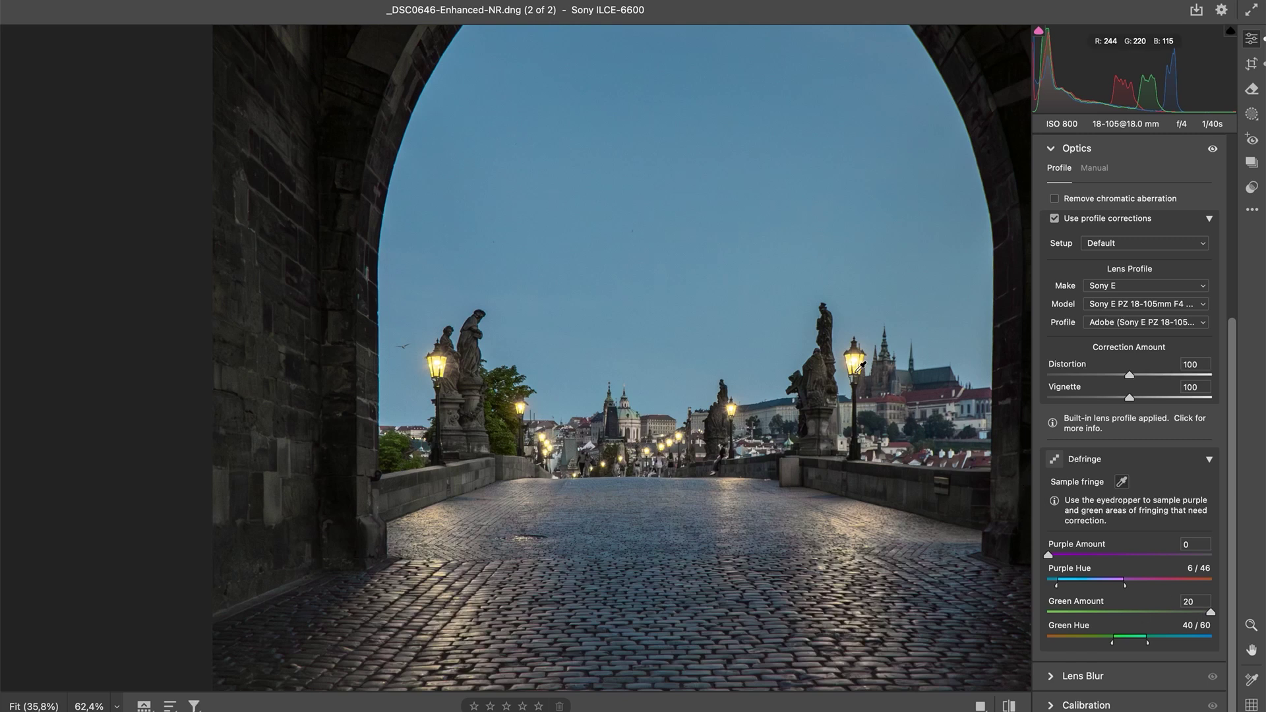
{"action": "scroll", "coordinate": [1208, 418], "scroll_direction": "up", "scroll_amount": 1}
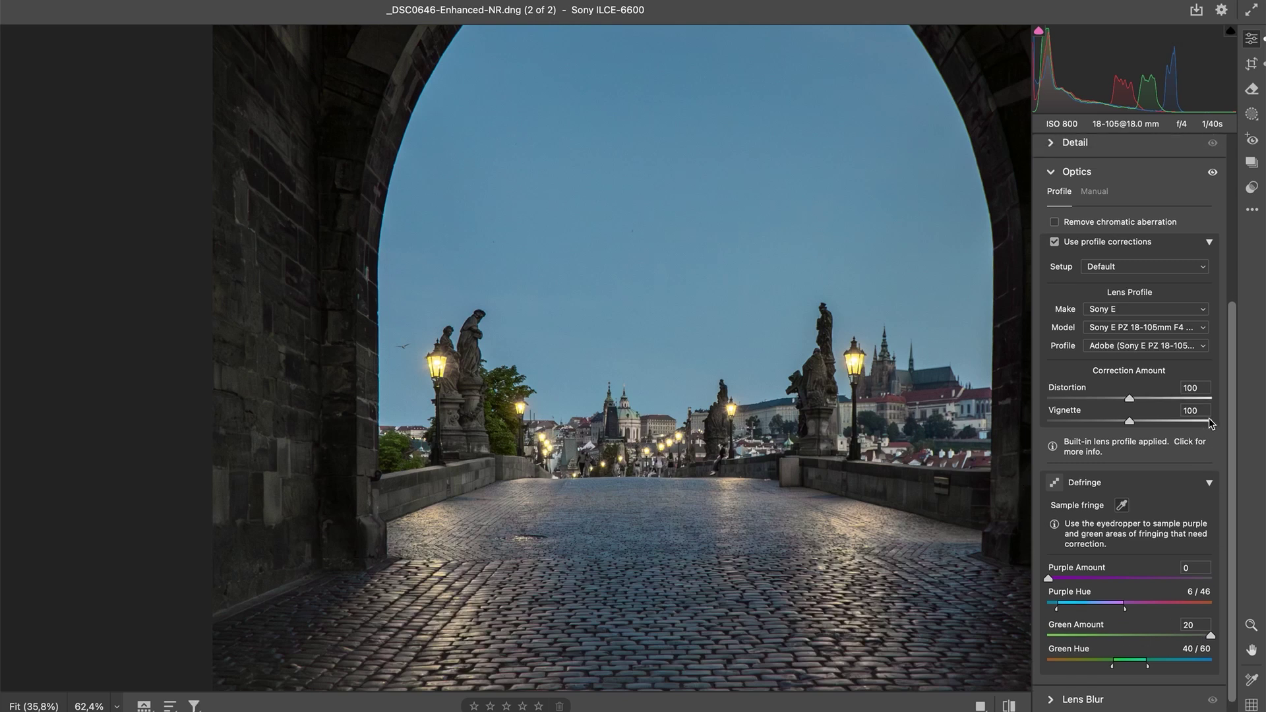
{"action": "left_click", "coordinate": [1213, 174]}
{"action": "left_click", "coordinate": [1216, 174]}
{"action": "left_click", "coordinate": [1216, 175]}
{"action": "left_click", "coordinate": [1216, 174]}
{"action": "left_click", "coordinate": [1213, 174]}
{"action": "left_click", "coordinate": [1213, 174]}
{"action": "left_click", "coordinate": [1213, 174]}
{"action": "left_click", "coordinate": [1213, 174]}
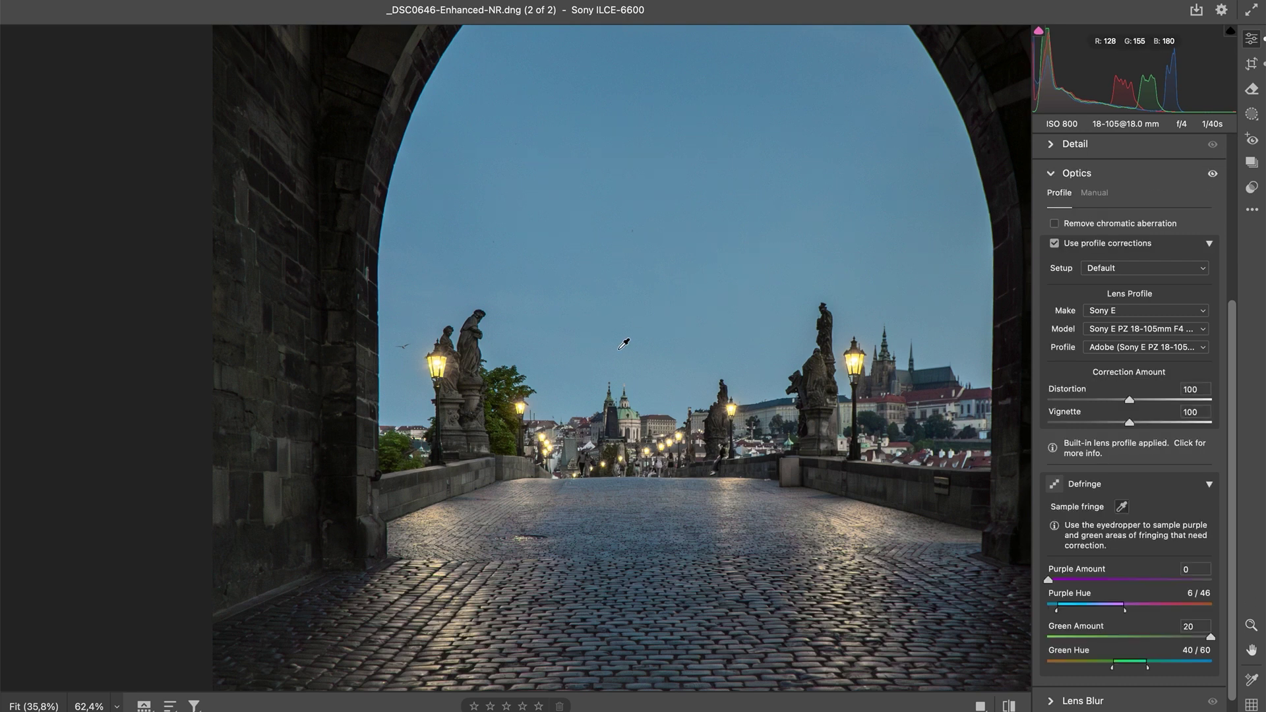
Compare the Optics corrections on and off around the statues and lamps up close, and inspect the arch edges for remaining fringes.
{"action": "scroll", "coordinate": [455, 374], "scroll_direction": "up", "scroll_amount": 10}
{"action": "scroll", "coordinate": [459, 368], "scroll_direction": "up", "scroll_amount": 15}
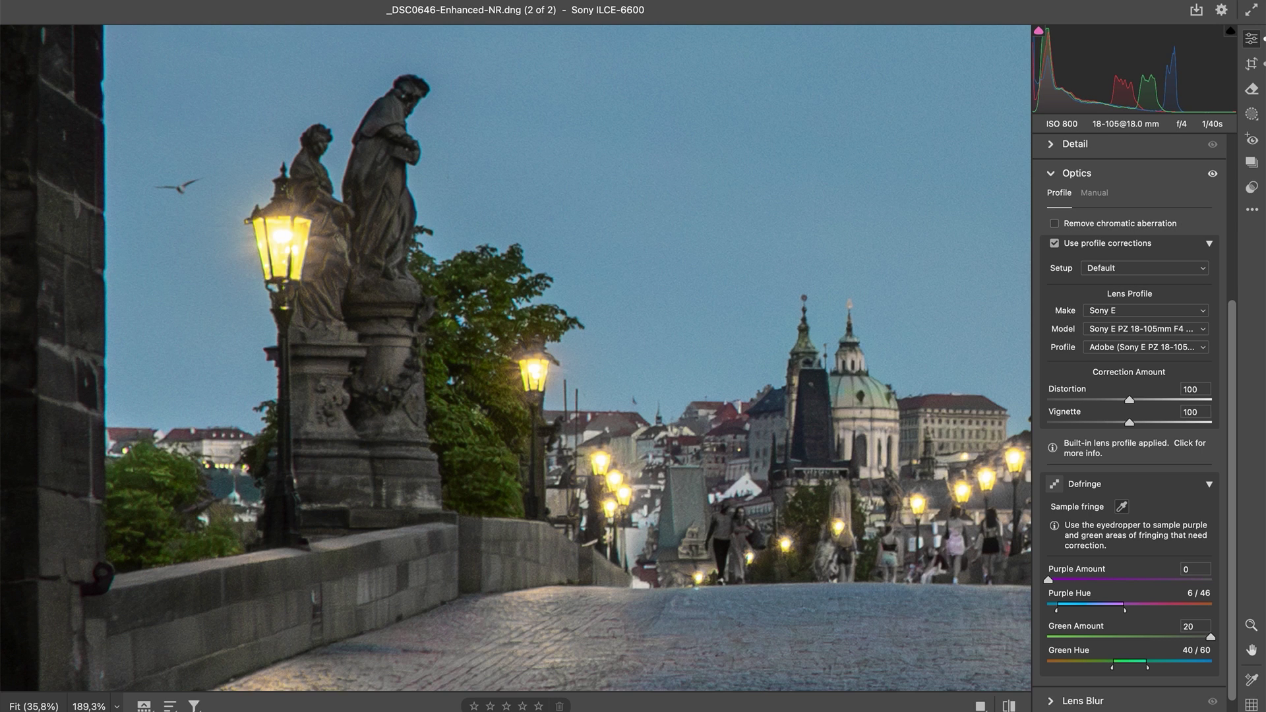
{"action": "left_click", "coordinate": [1212, 174]}
{"action": "left_click", "coordinate": [1211, 174]}
{"action": "scroll", "coordinate": [879, 378], "scroll_direction": "up", "scroll_amount": 15}
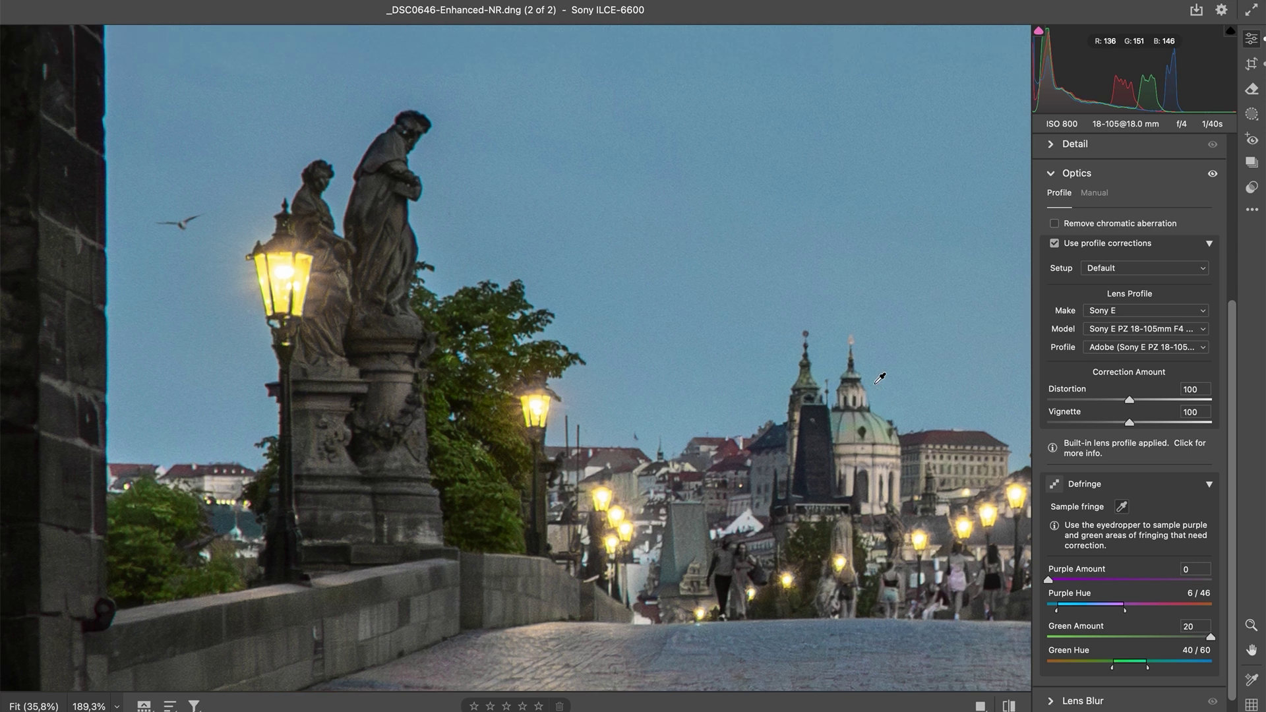
{"action": "scroll", "coordinate": [879, 379], "scroll_direction": "up", "scroll_amount": 20}
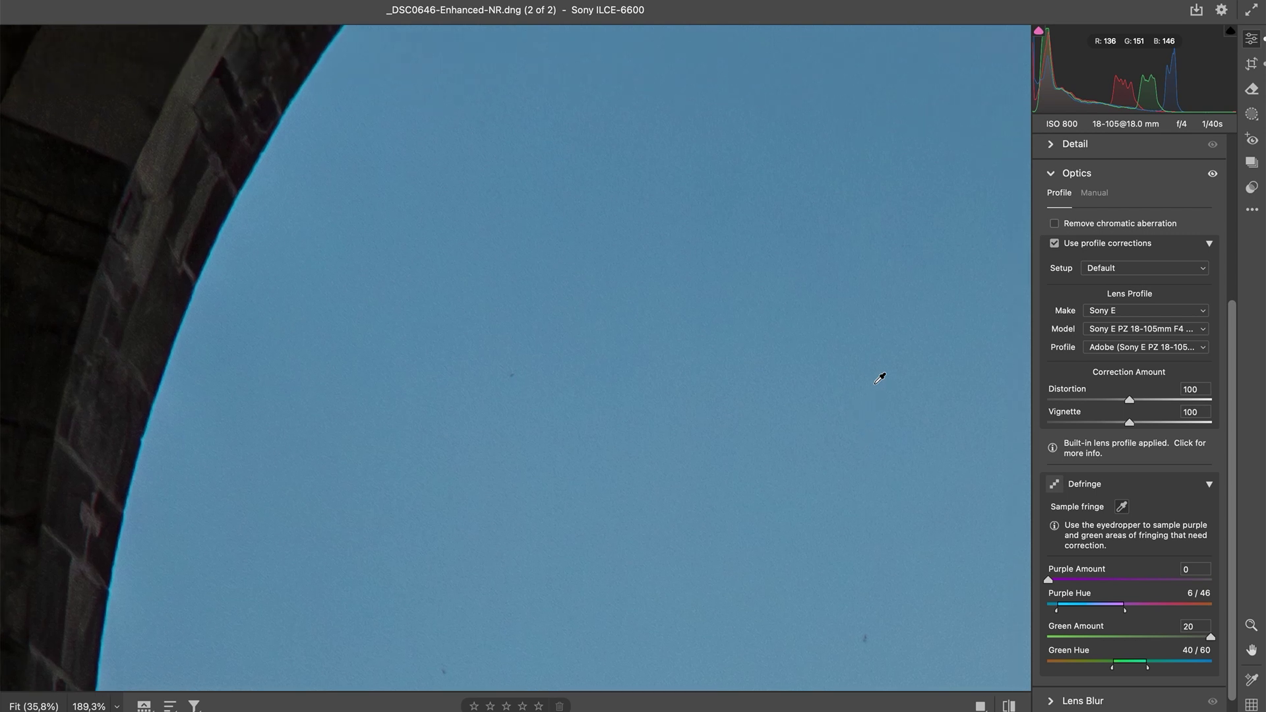
{"action": "scroll", "coordinate": [880, 378], "scroll_direction": "up", "scroll_amount": 2}
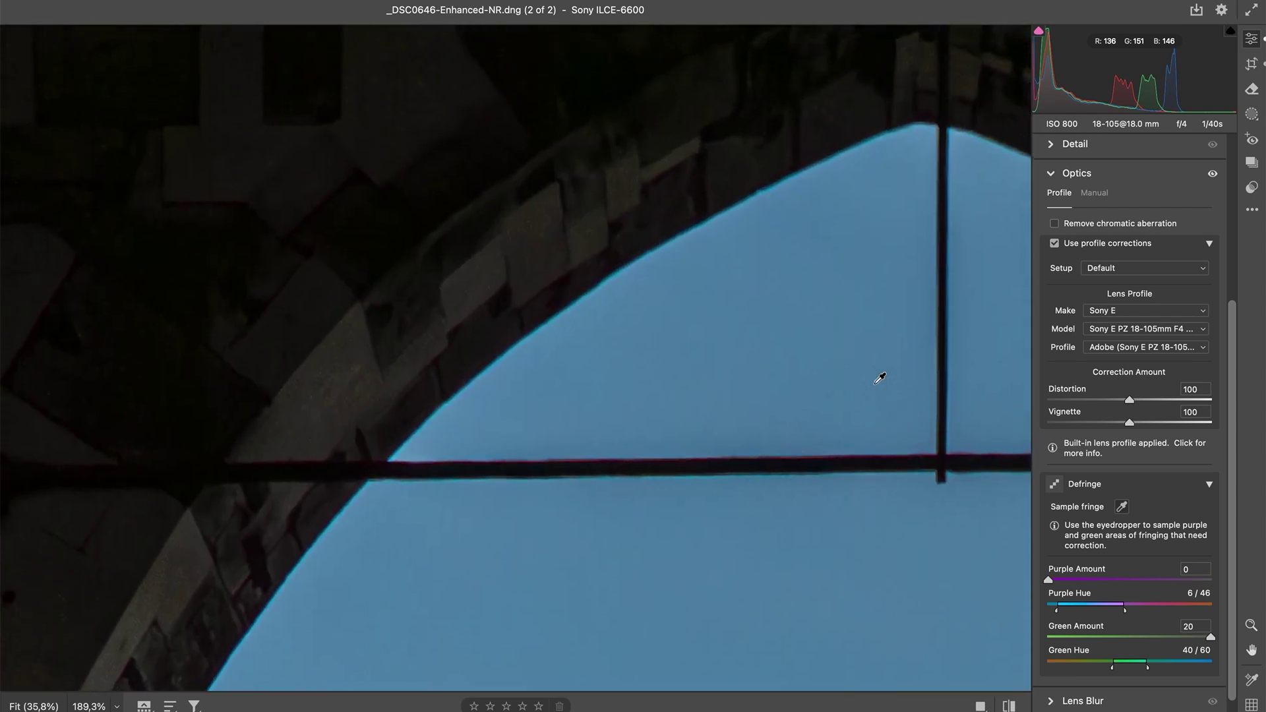
{"action": "scroll", "coordinate": [880, 379], "scroll_direction": "down", "scroll_amount": 20}
{"action": "scroll", "coordinate": [879, 379], "scroll_direction": "down", "scroll_amount": 5}
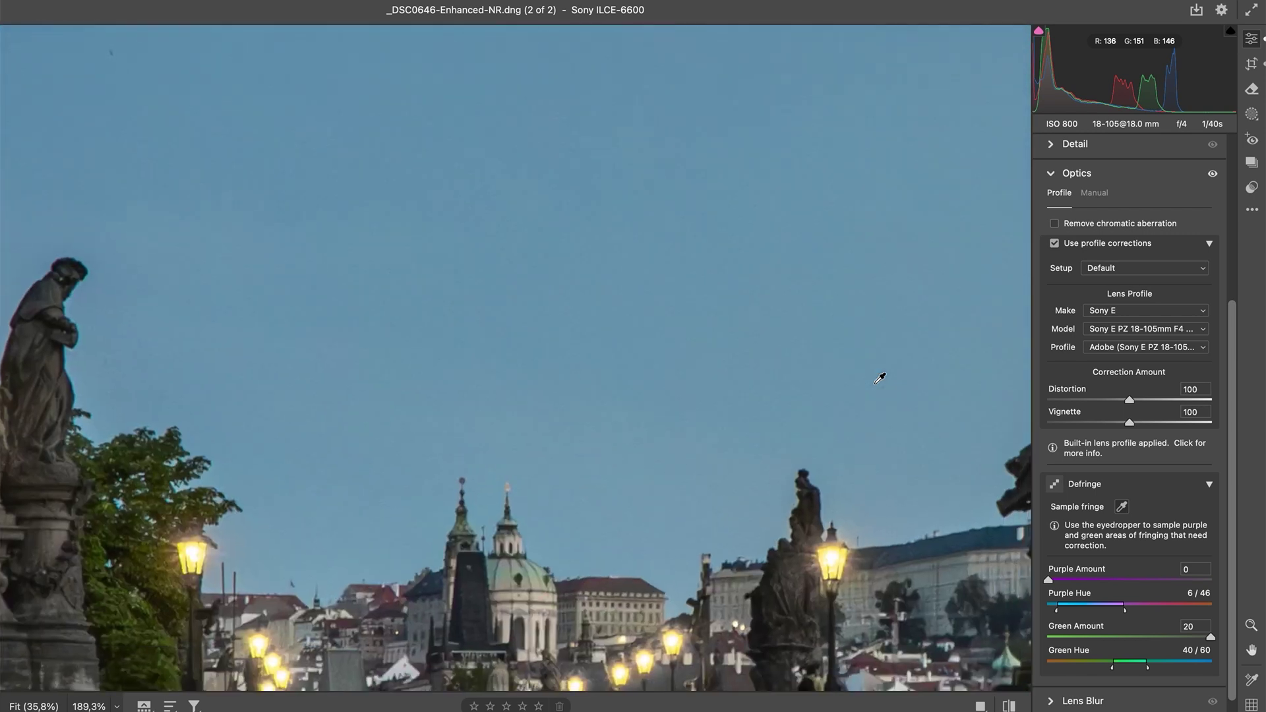
{"action": "scroll", "coordinate": [879, 378], "scroll_direction": "down", "scroll_amount": 7}
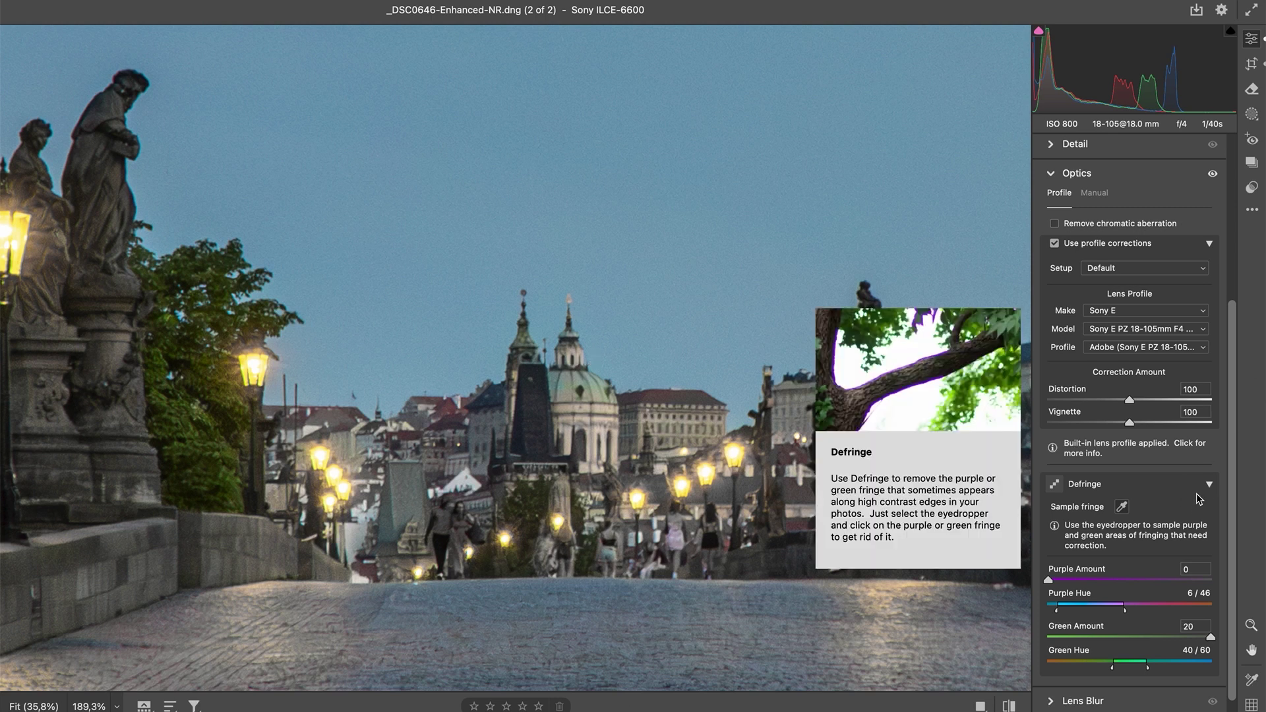
Reset the Optics adjustments and toggle the chromatic aberration removal option.
{"action": "scroll", "coordinate": [1199, 499], "scroll_direction": "up", "scroll_amount": 2}
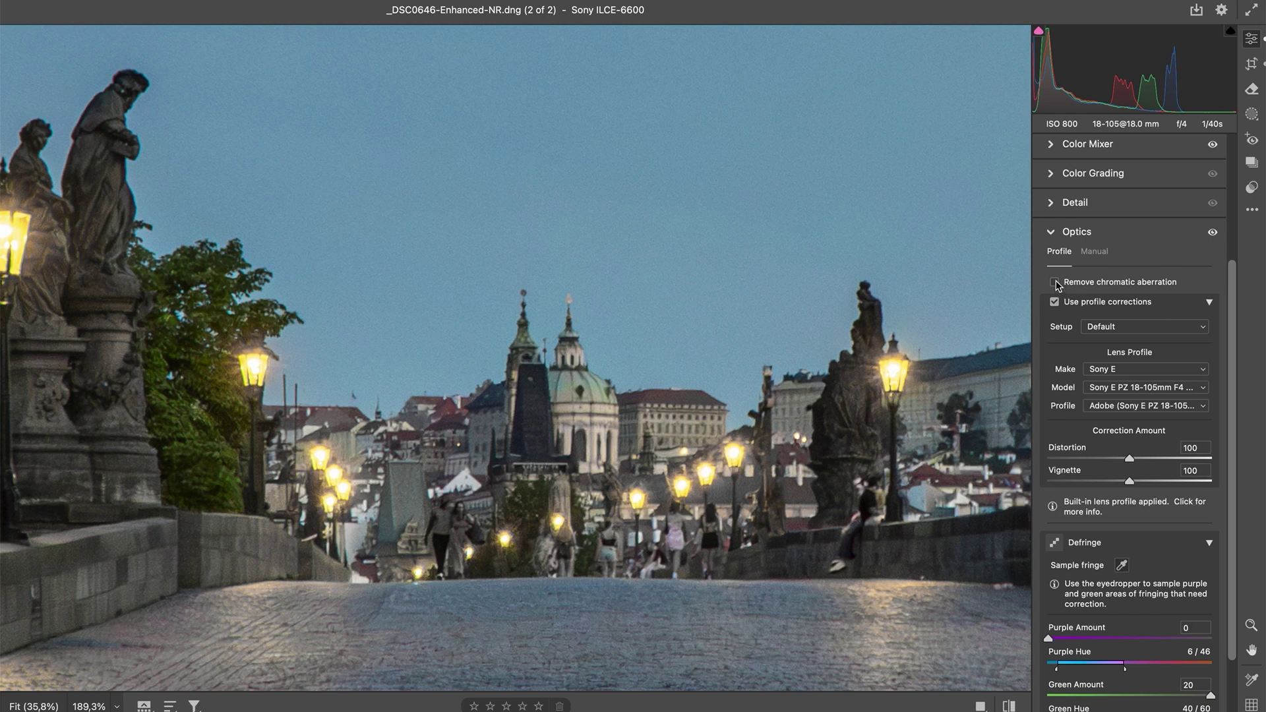
{"action": "mouse_move", "coordinate": [1057, 285]}
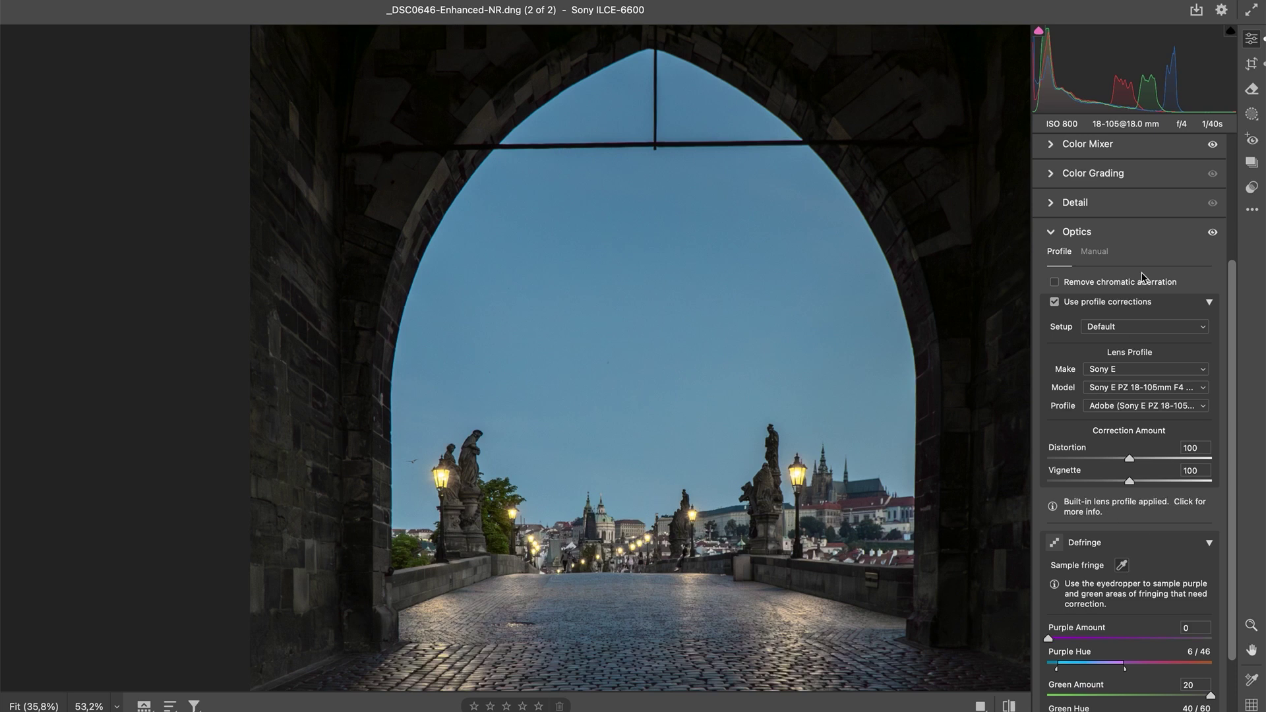
{"action": "left_click", "coordinate": [1102, 231], "text": "alt"}
{"action": "left_click", "coordinate": [1055, 283]}
{"action": "scroll", "coordinate": [1059, 605], "scroll_direction": "down", "scroll_amount": 3}
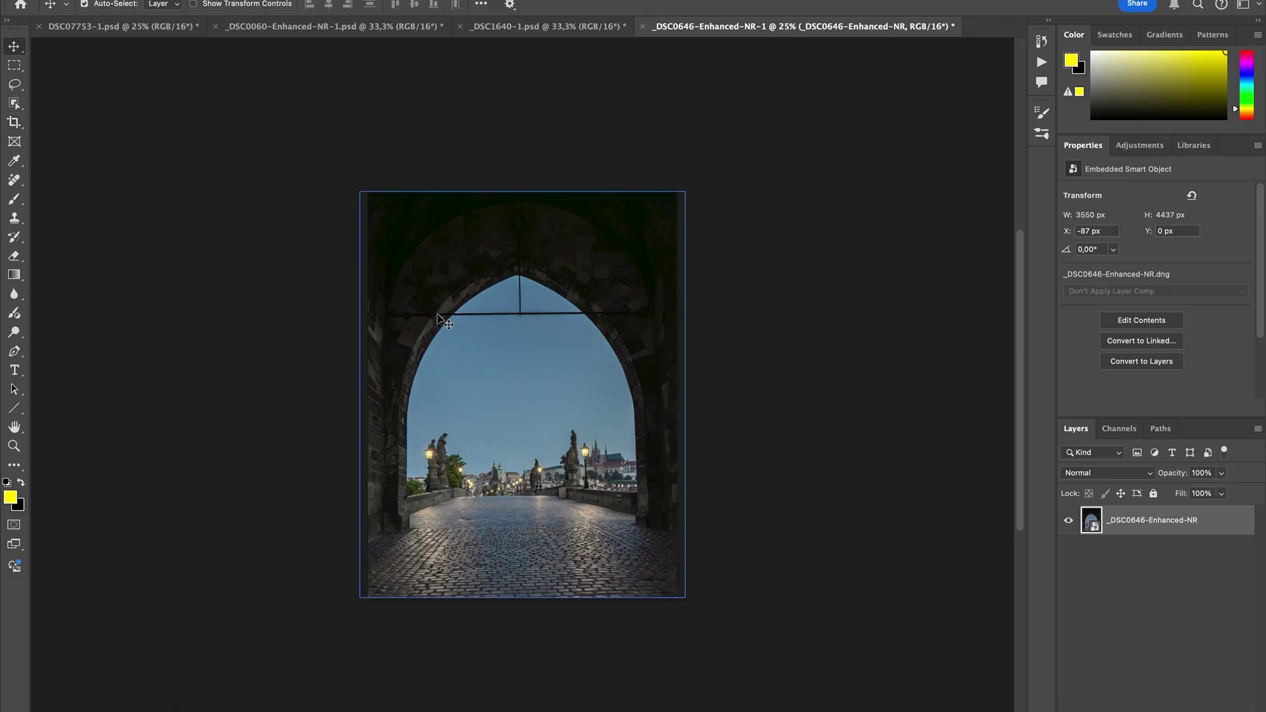
Add a new layer above the arch photo and name it "defringe".
{"action": "scroll", "coordinate": [440, 315], "scroll_direction": "up", "scroll_amount": 3}
{"action": "scroll", "coordinate": [439, 313], "scroll_direction": "up", "scroll_amount": 6}
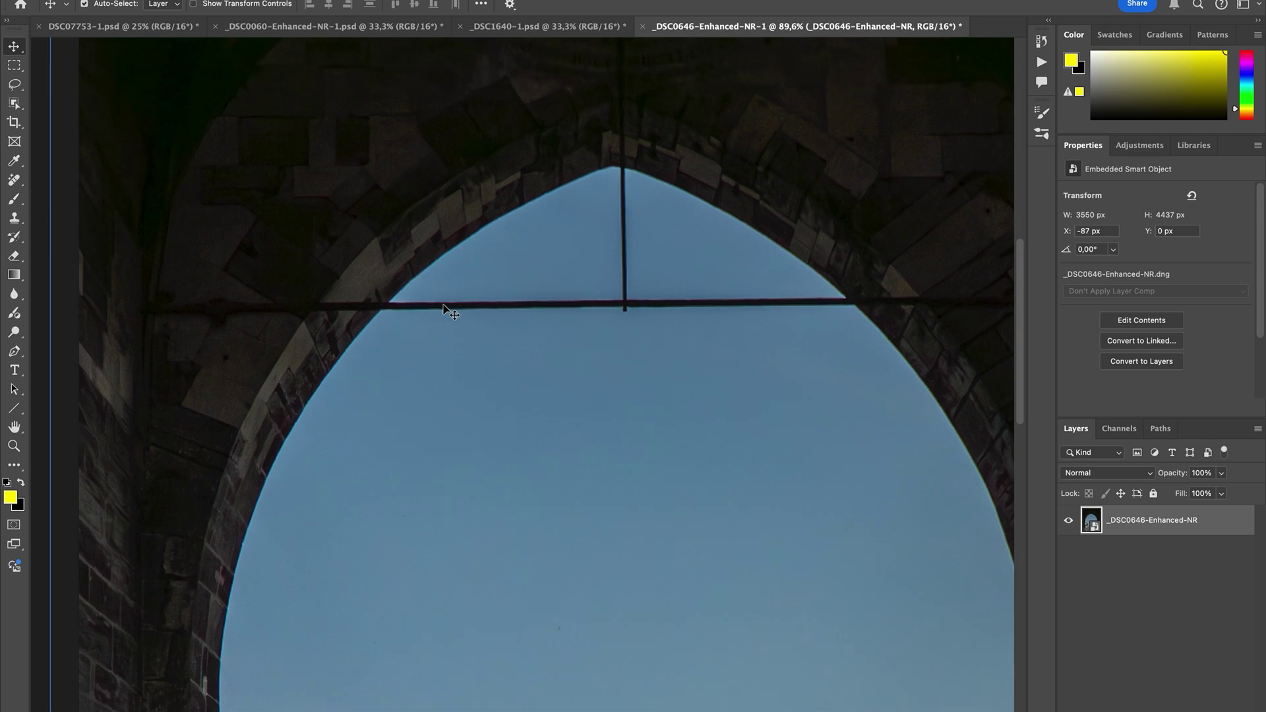
{"action": "scroll", "coordinate": [443, 309], "scroll_direction": "up", "scroll_amount": 4}
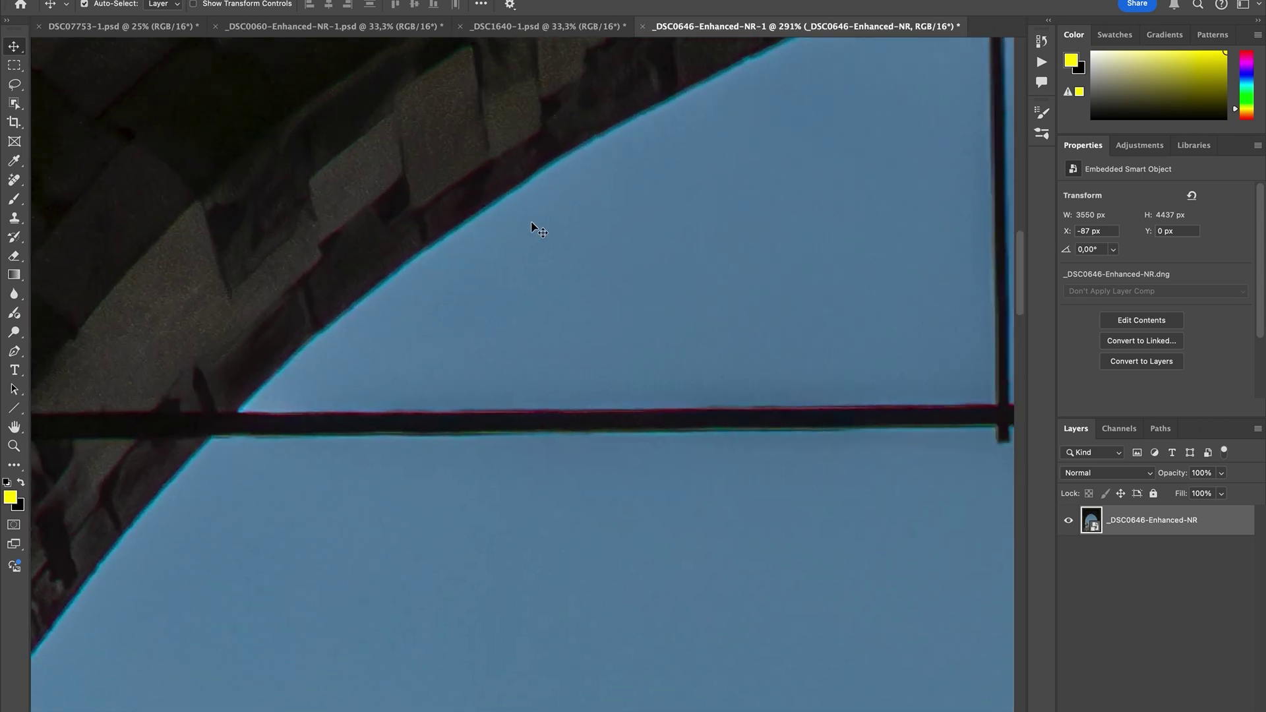
{"action": "scroll", "coordinate": [538, 230], "scroll_direction": "up", "scroll_amount": 3}
{"action": "scroll", "coordinate": [537, 230], "scroll_direction": "right", "scroll_amount": 3}
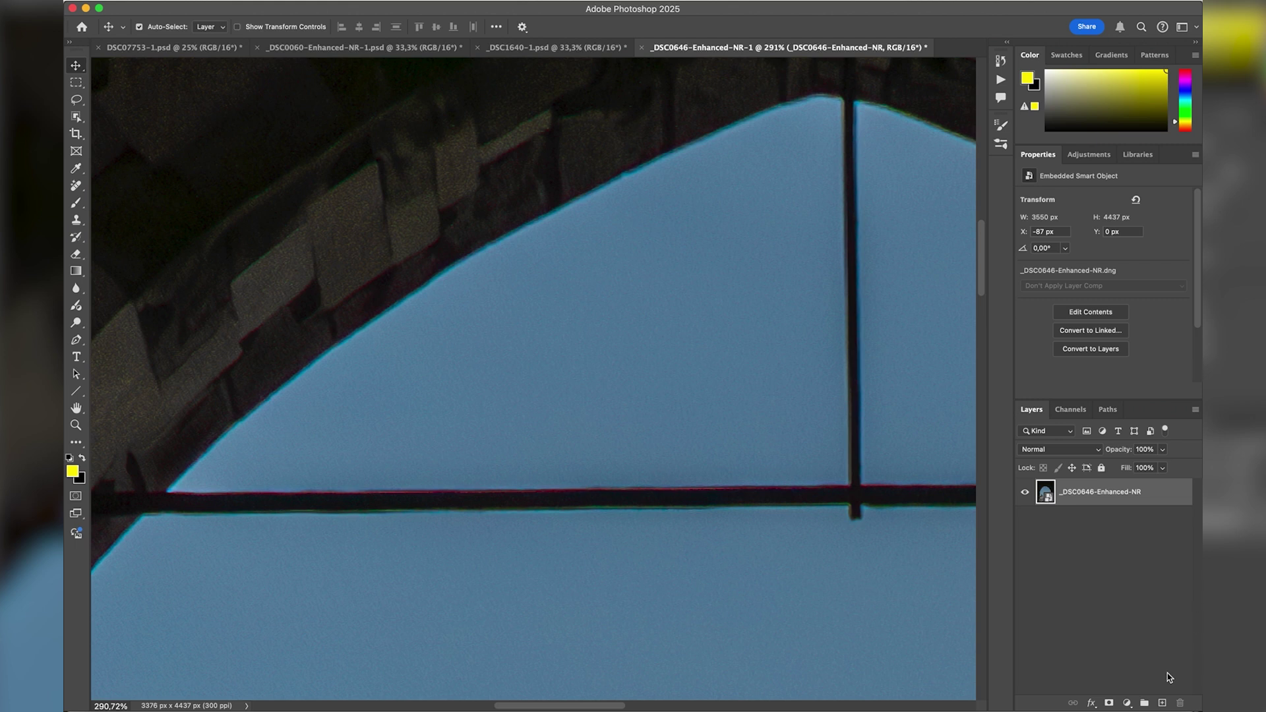
{"action": "left_click", "coordinate": [1163, 703]}
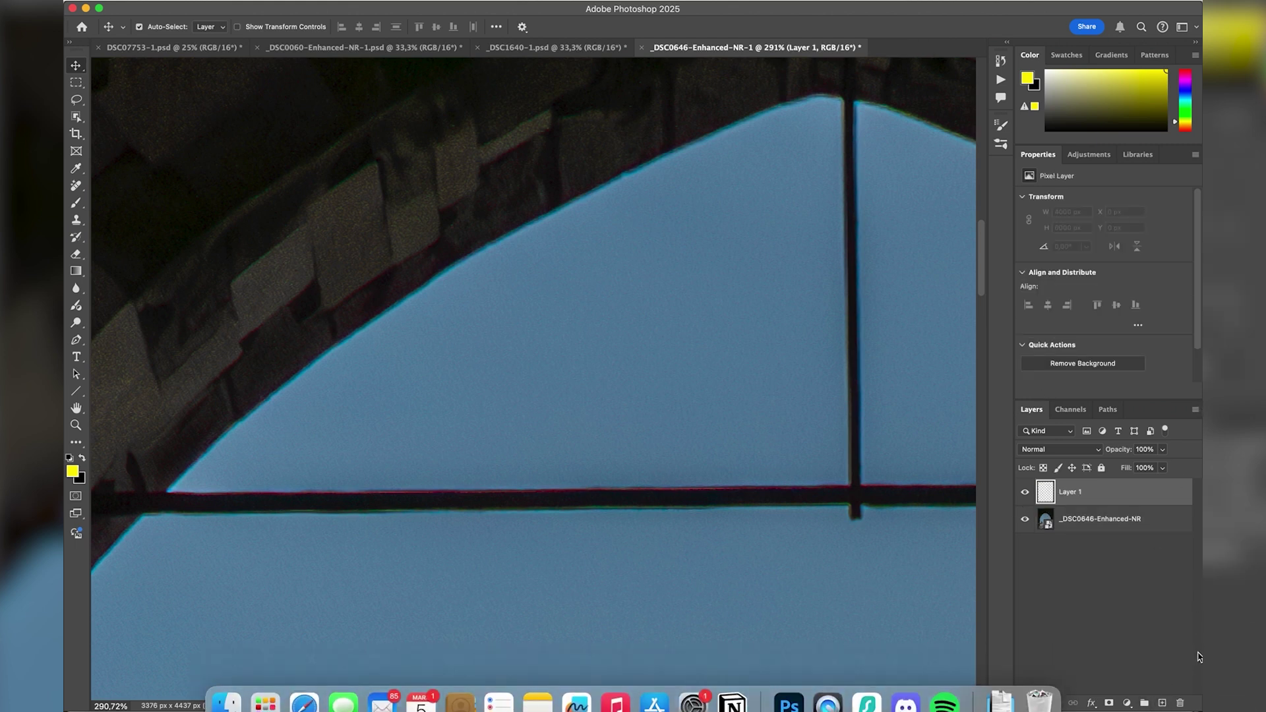
{"action": "double_click", "coordinate": [1070, 492]}
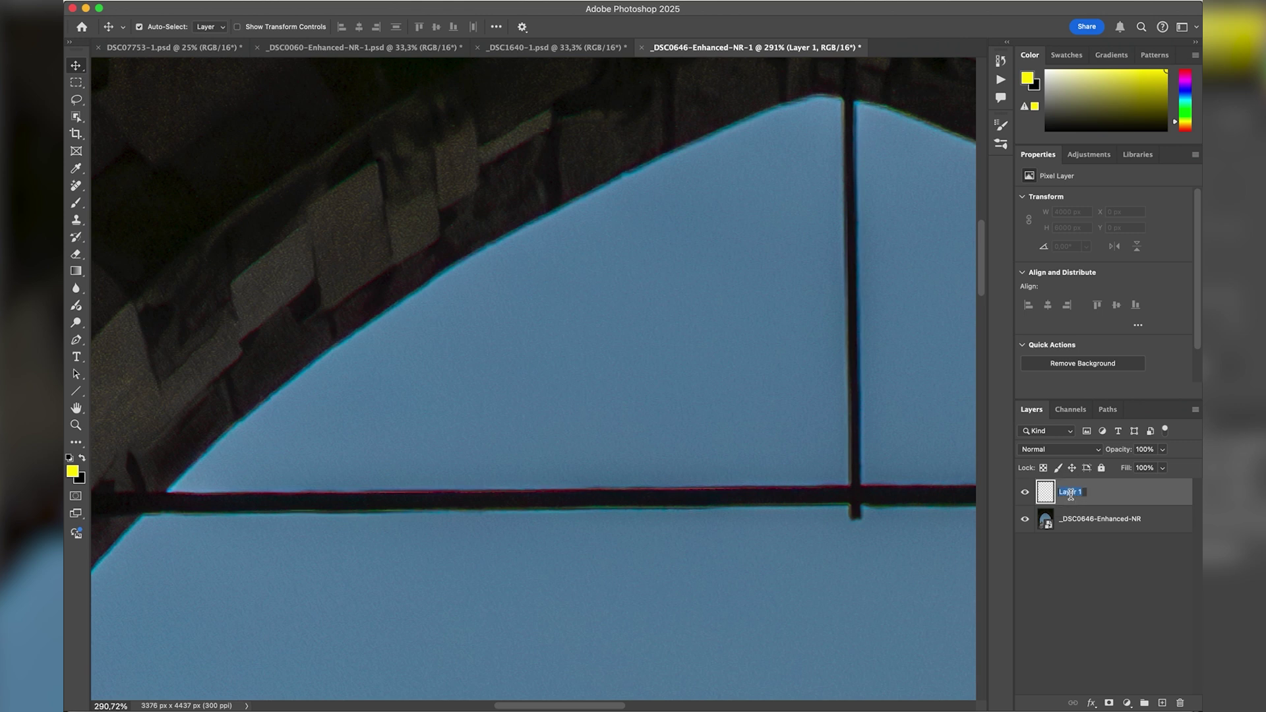
{"action": "type", "text": "defringe"}
{"action": "key", "text": "Return"}
Set the defringe layer's blend mode to Color.
{"action": "left_click", "coordinate": [1088, 449]}
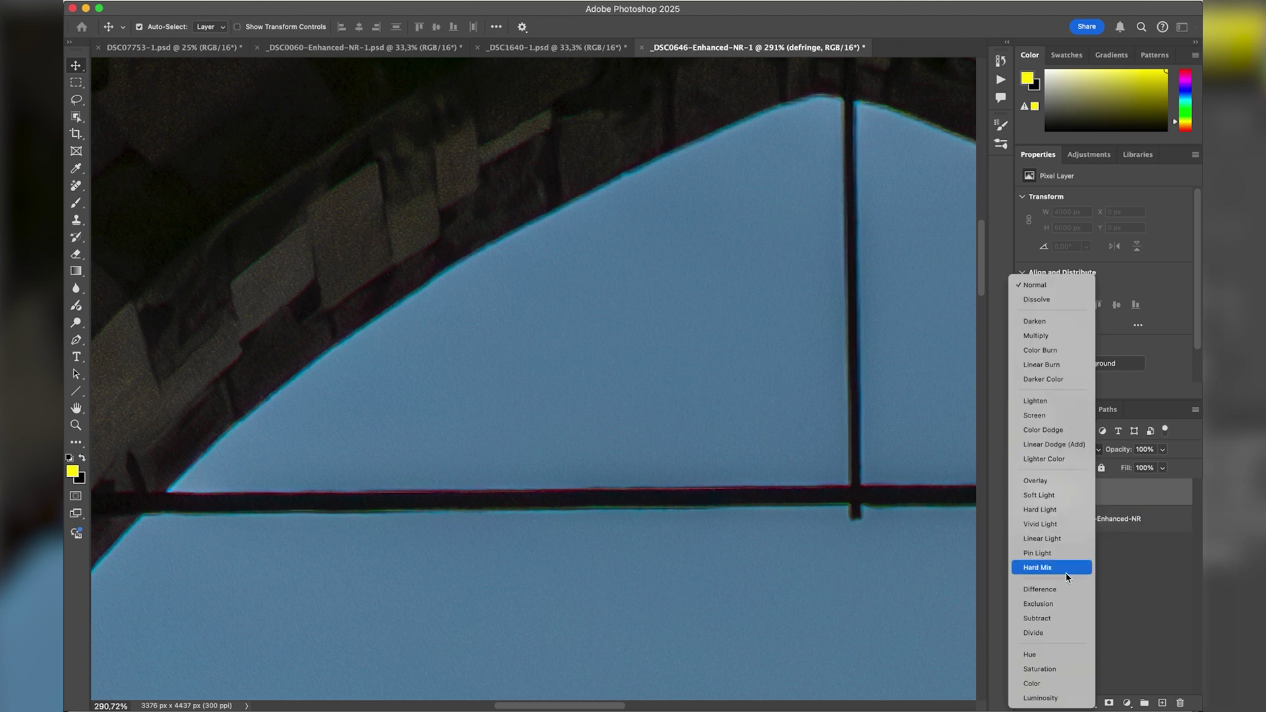
{"action": "left_click", "coordinate": [1046, 684]}
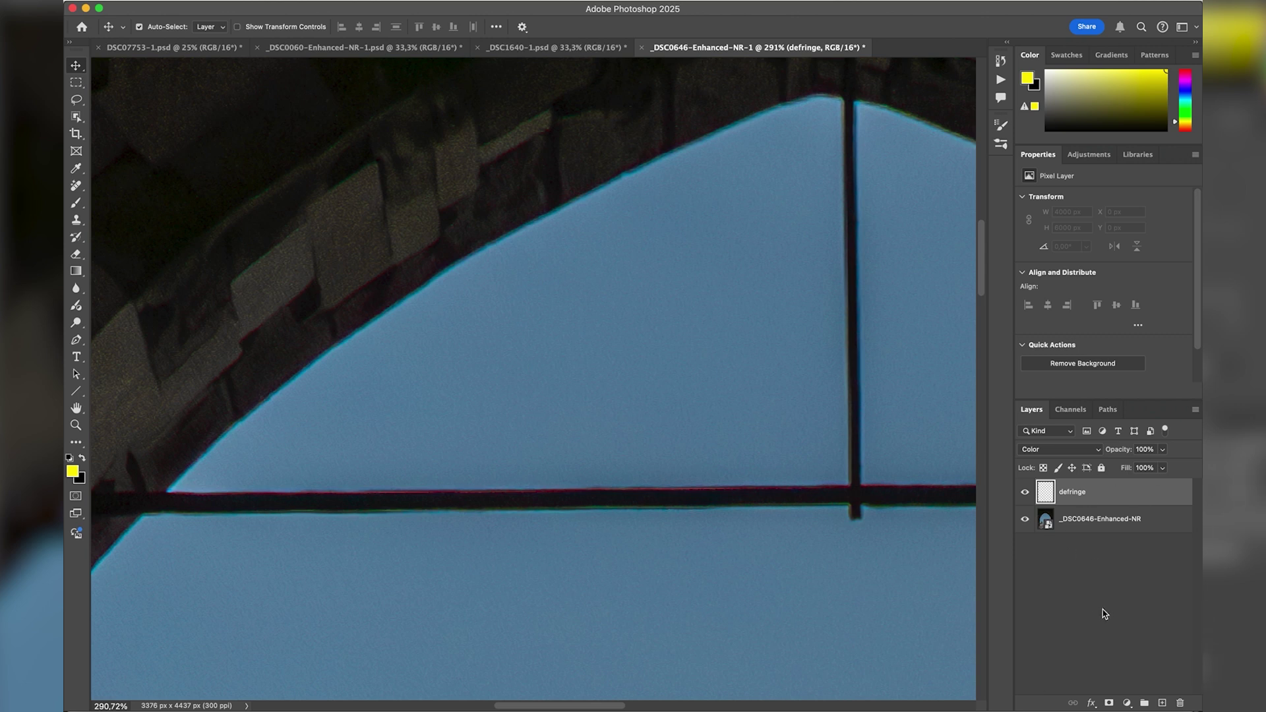
{"action": "left_click", "coordinate": [691, 343]}
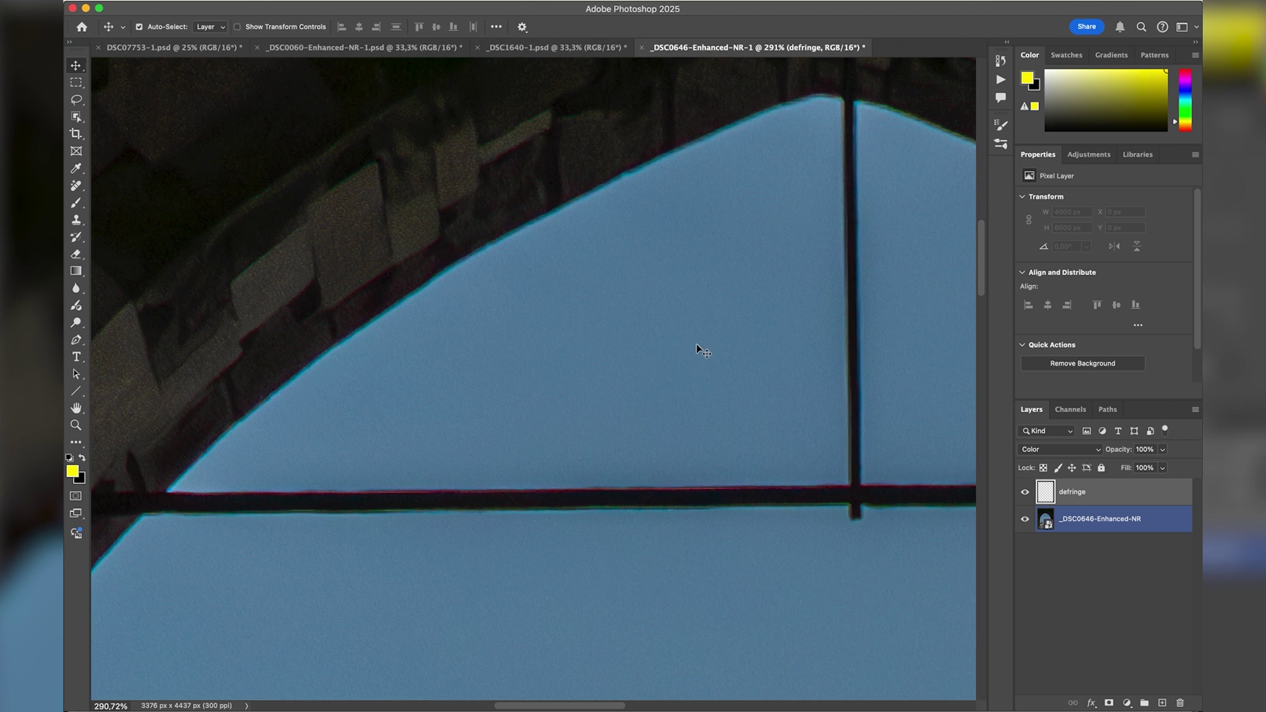
On the defringe layer, brush sampled sky blue over the cyan fringe along the arch's edge near its peak, using a smaller brush.
{"action": "key", "text": "b"}
{"action": "left_click", "coordinate": [1048, 498]}
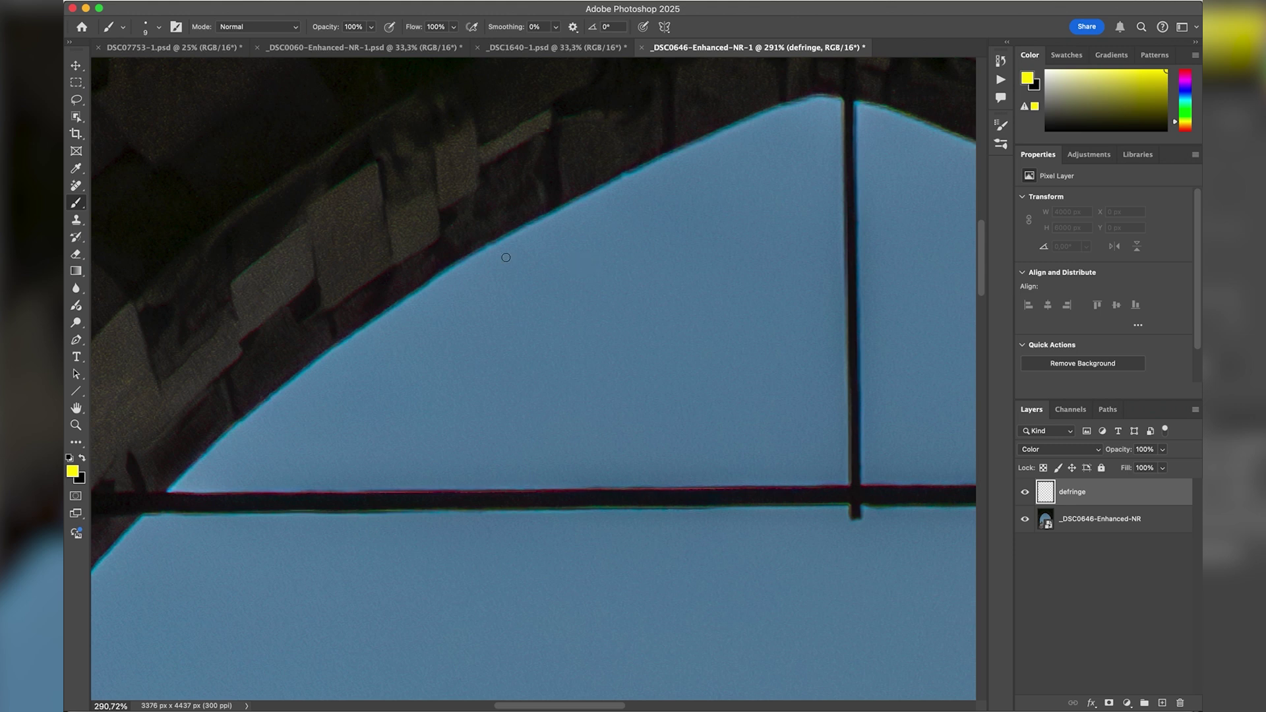
{"action": "mouse_move", "coordinate": [616, 252]}
{"action": "left_mouse_down"}
{"action": "mouse_move", "coordinate": [662, 243]}
{"action": "mouse_move", "coordinate": [634, 244]}
{"action": "mouse_move", "coordinate": [638, 260]}
{"action": "left_mouse_up"}
{"action": "mouse_move", "coordinate": [829, 112]}
{"action": "left_mouse_down"}
{"action": "mouse_move", "coordinate": [803, 129]}
{"action": "mouse_move", "coordinate": [816, 97]}
{"action": "mouse_move", "coordinate": [792, 99]}
{"action": "mouse_move", "coordinate": [697, 140]}
{"action": "left_mouse_up"}
{"action": "key", "text": "bracketleft"}
{"action": "key", "text": "bracketleft"}
{"action": "key", "text": "bracketleft"}
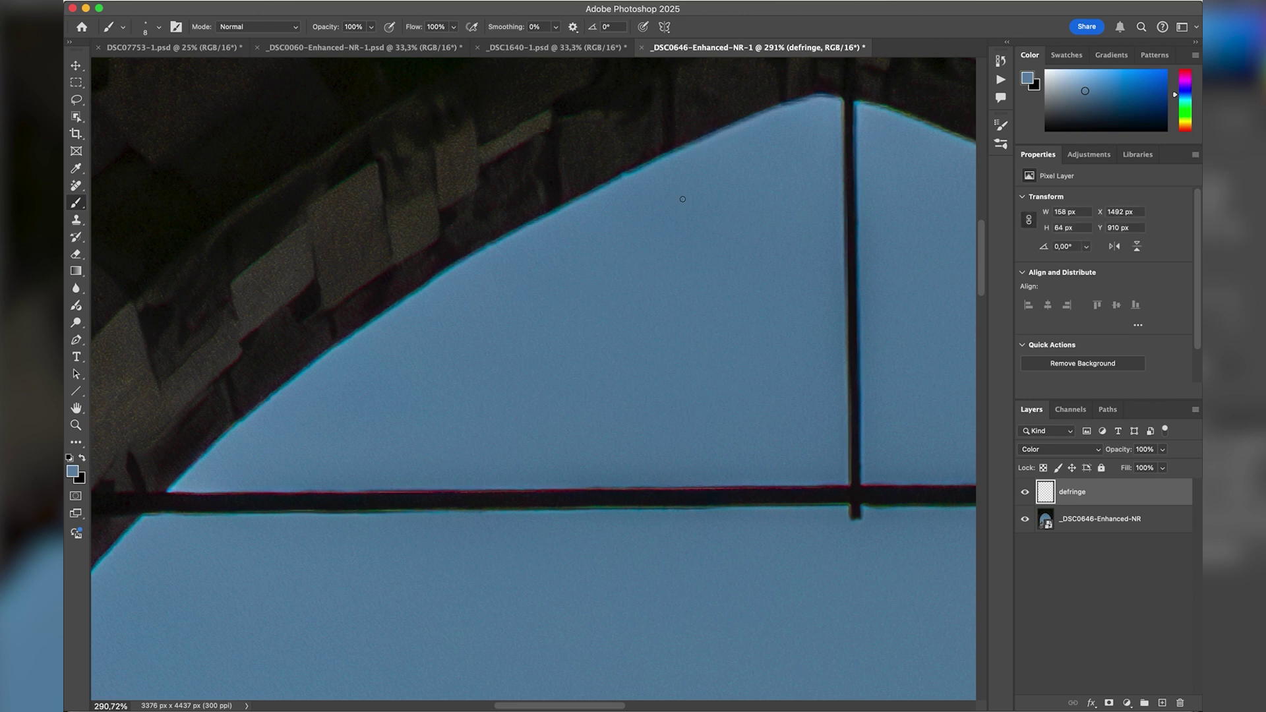
{"action": "left_click", "coordinate": [720, 146], "text": "alt"}
{"action": "left_click_drag", "start_coordinate": [740, 122], "coordinate": [654, 163]}
Paint sampled dark stone colors over the purple fringe on the stone side of the upper arch edge.
{"action": "left_click", "coordinate": [801, 83], "text": "alt"}
{"action": "mouse_move", "coordinate": [838, 96]}
{"action": "left_mouse_down"}
{"action": "mouse_move", "coordinate": [761, 107]}
{"action": "mouse_move", "coordinate": [684, 140]}
{"action": "left_mouse_up"}
{"action": "left_click", "coordinate": [752, 99], "text": "alt"}
{"action": "left_click", "coordinate": [714, 113], "text": "alt"}
{"action": "left_click", "coordinate": [644, 135], "text": "alt"}
{"action": "left_click", "coordinate": [646, 150]}
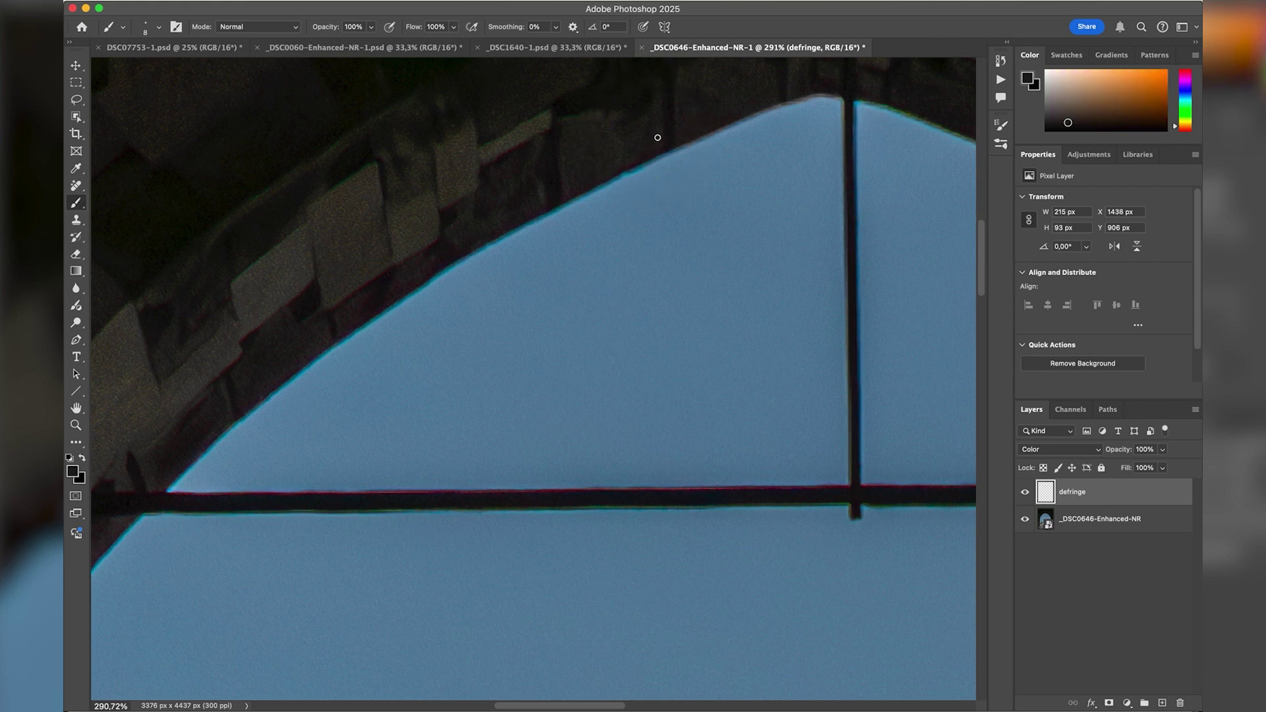
{"action": "mouse_move", "coordinate": [653, 142]}
{"action": "left_mouse_down"}
{"action": "mouse_move", "coordinate": [562, 195]}
{"action": "mouse_move", "coordinate": [565, 178]}
{"action": "left_mouse_up"}
{"action": "left_click", "coordinate": [629, 142], "text": "alt"}
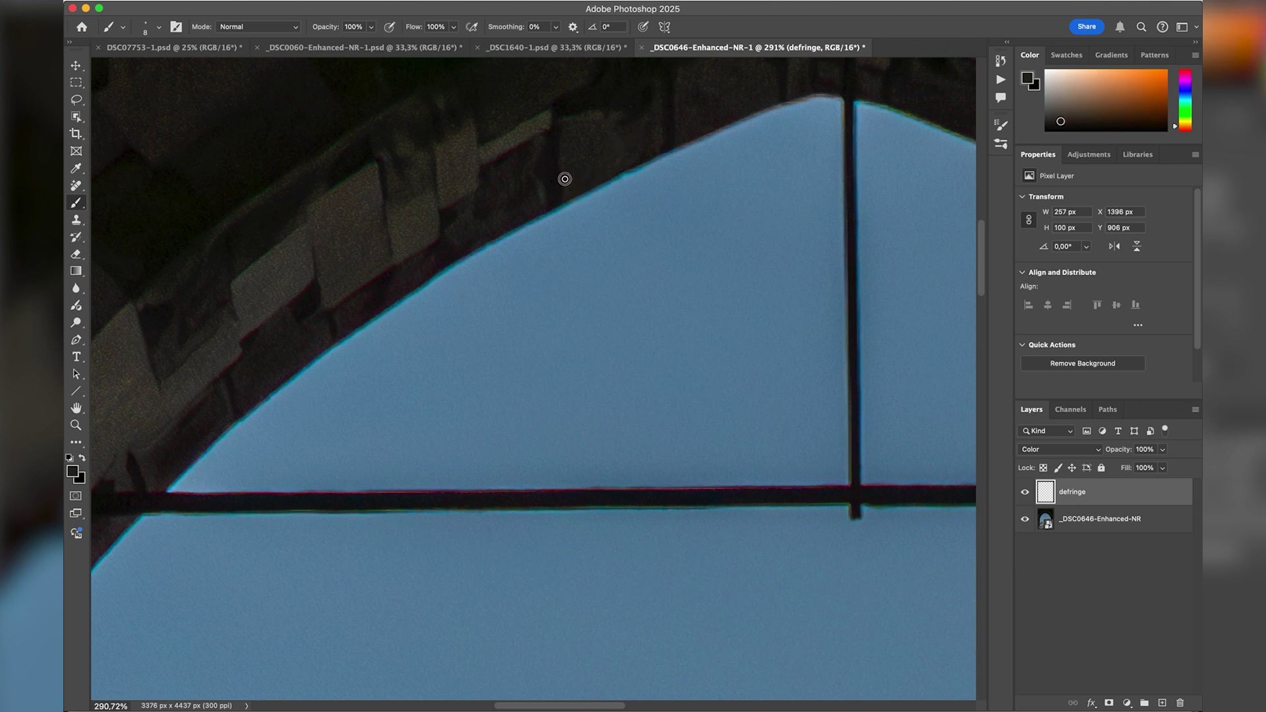
Paint over the colored fringes around the narrow light stone above the arch edge with colors sampled from the nearby masonry.
{"action": "left_click", "coordinate": [539, 124], "text": "alt"}
{"action": "left_click_drag", "start_coordinate": [547, 129], "coordinate": [494, 152]}
{"action": "left_click", "coordinate": [534, 126], "text": "alt"}
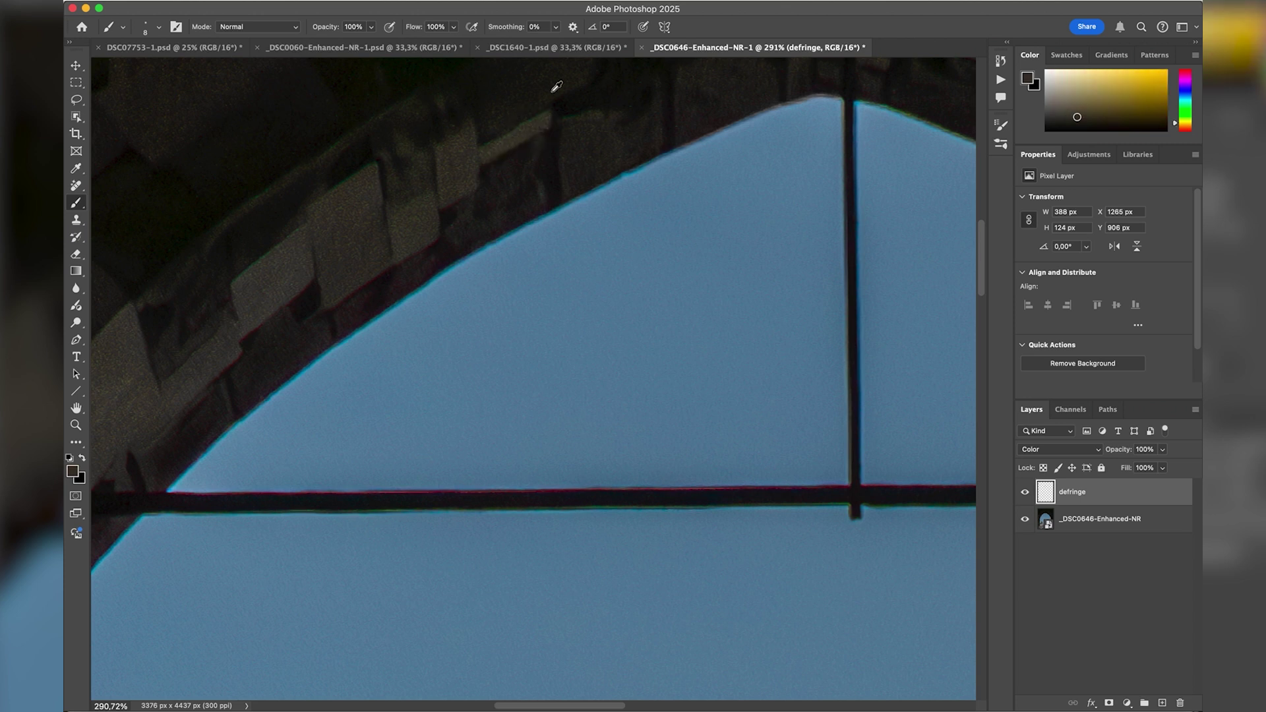
{"action": "left_click", "coordinate": [538, 115], "text": "alt"}
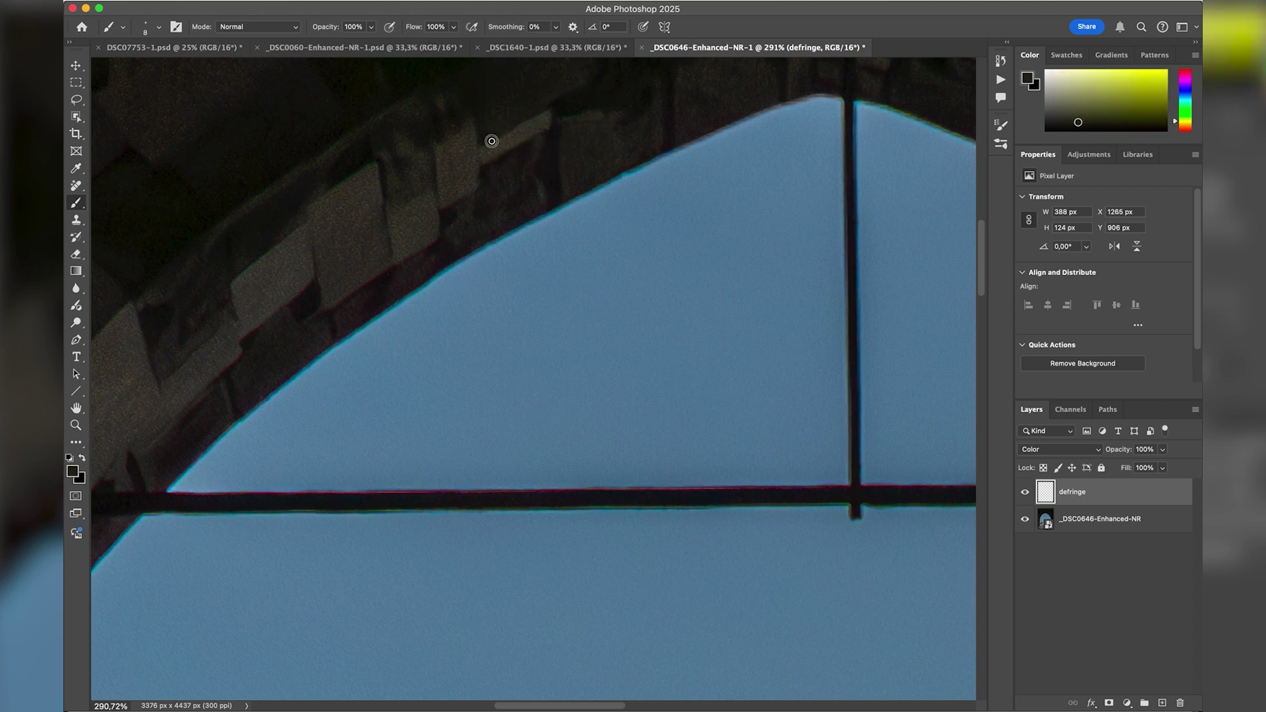
Inspect the painted strokes with the defringe layer in Normal mode, toggle its visibility, and restore the Color blend mode.
{"action": "left_click", "coordinate": [1059, 450]}
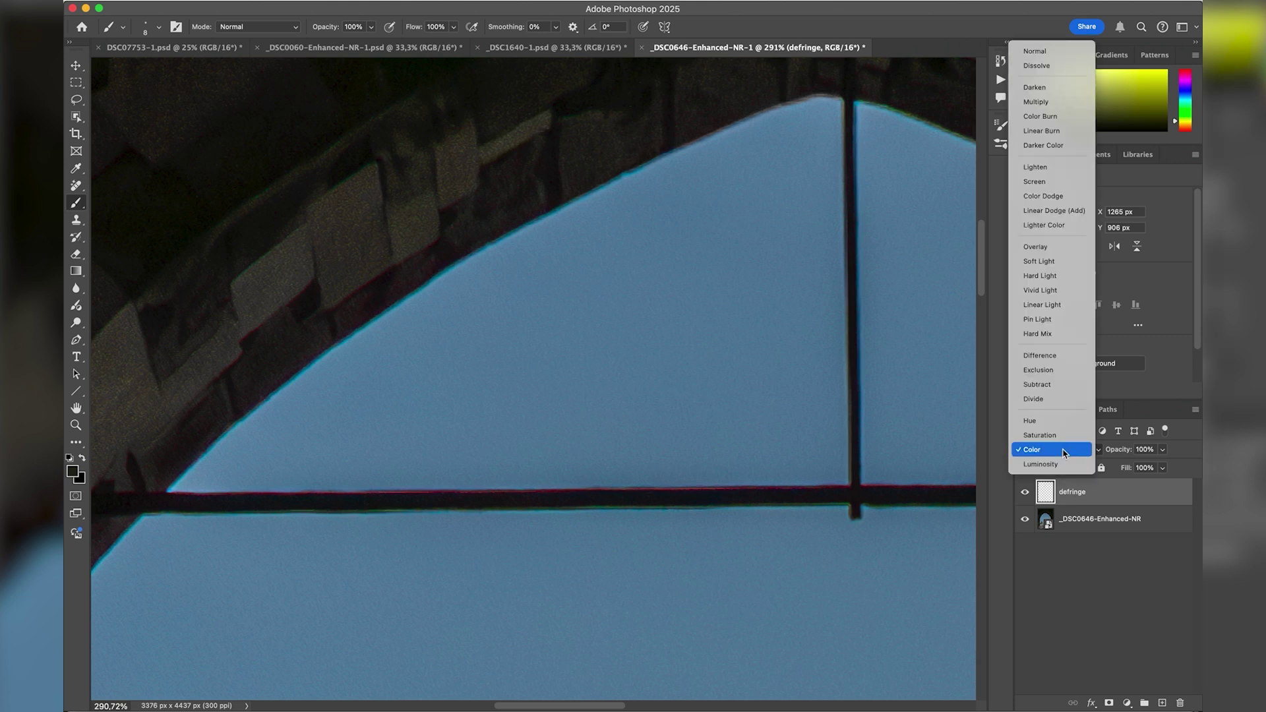
{"action": "left_click", "coordinate": [1072, 57]}
{"action": "left_click", "coordinate": [1025, 491]}
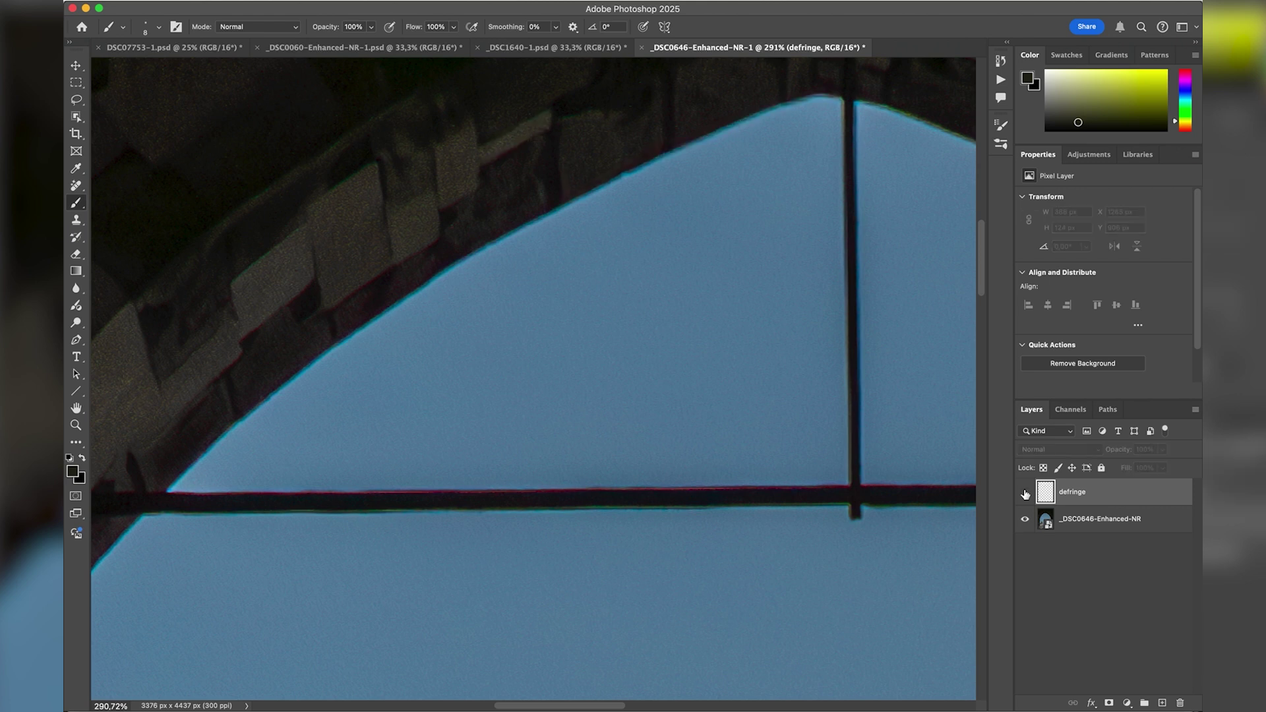
{"action": "left_click", "coordinate": [1024, 493]}
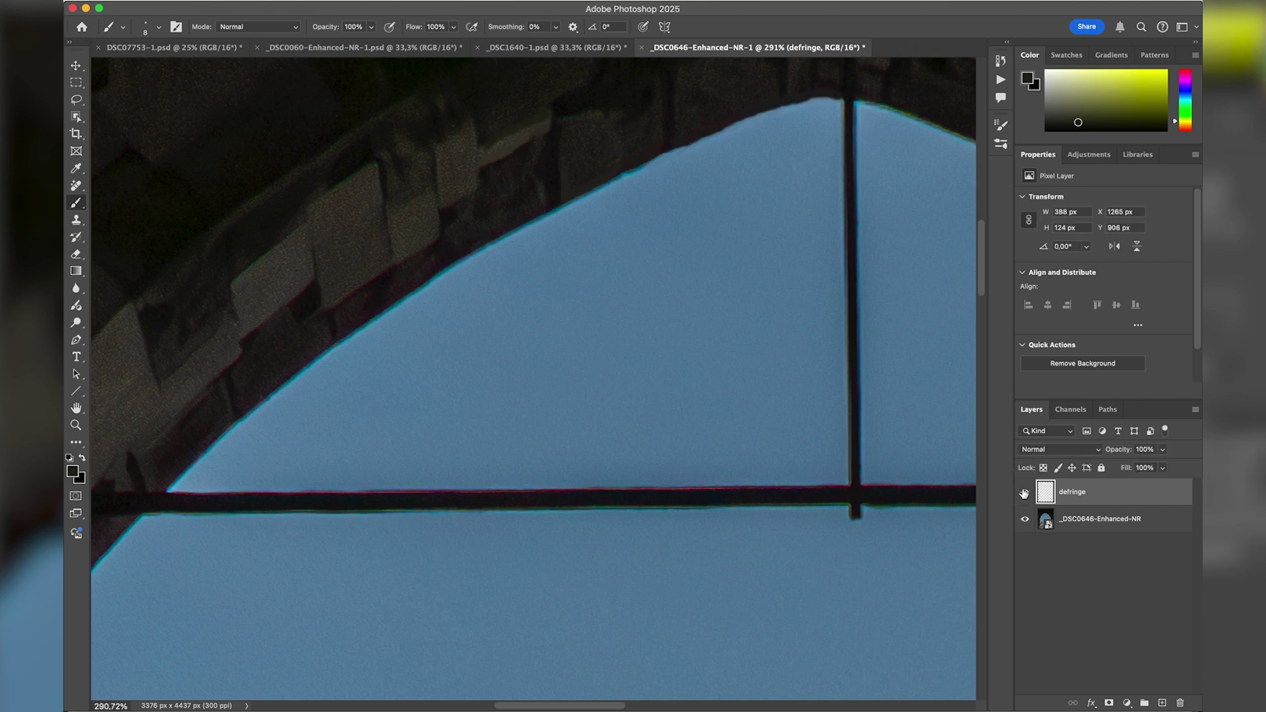
{"action": "left_click", "coordinate": [1055, 449]}
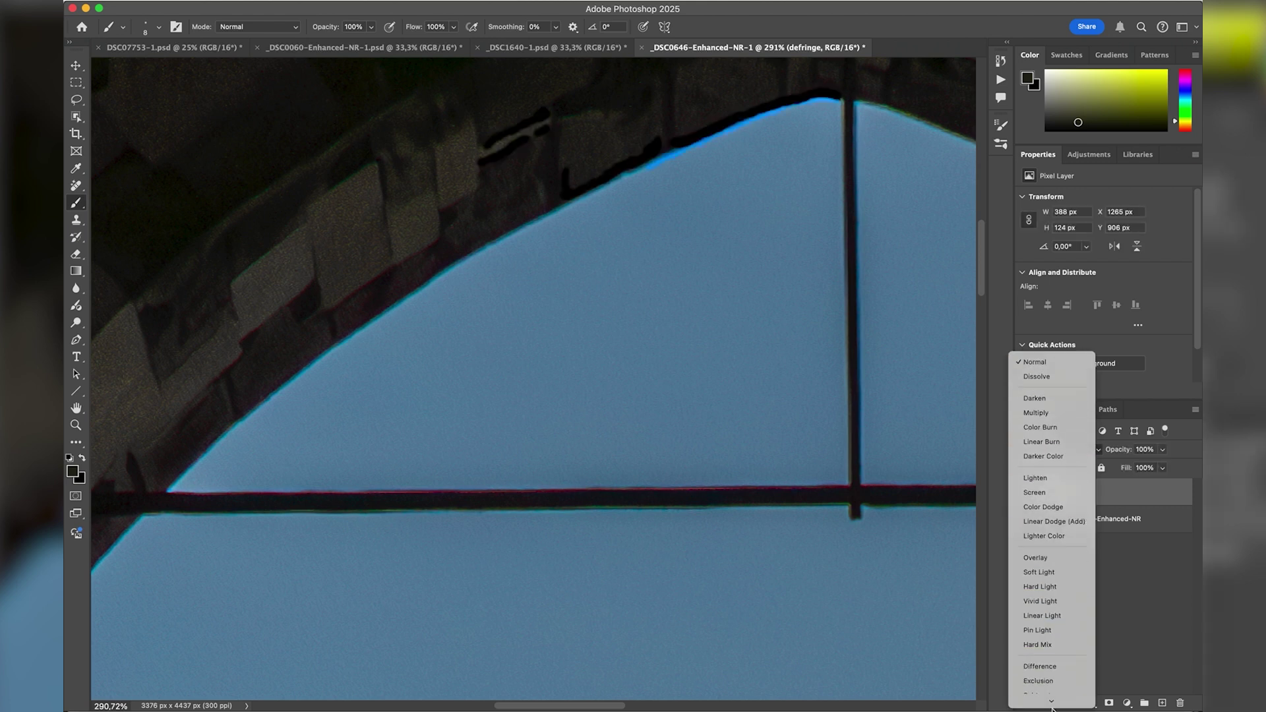
{"action": "left_click", "coordinate": [1061, 684]}
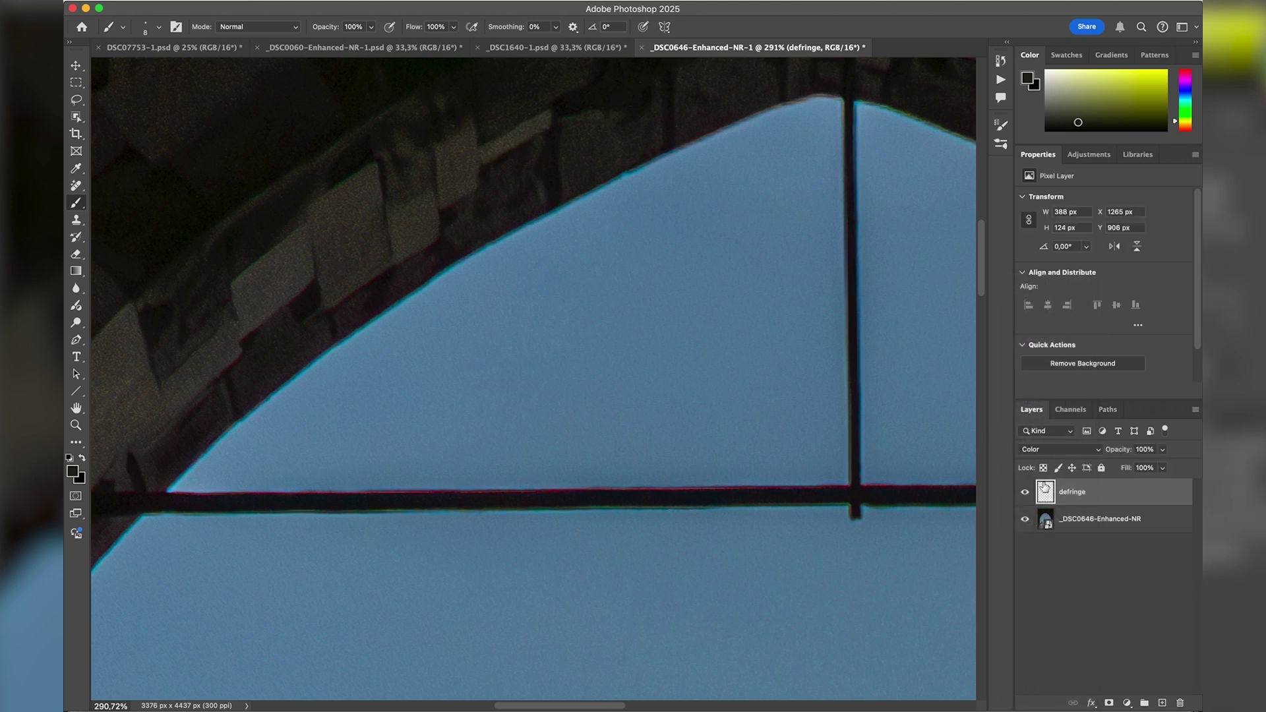
Paint repeatedly sampled stone colors over the reddish fringes along the lower edges of the arch's left-hand stone blocks.
{"action": "left_click", "coordinate": [465, 169], "text": "alt"}
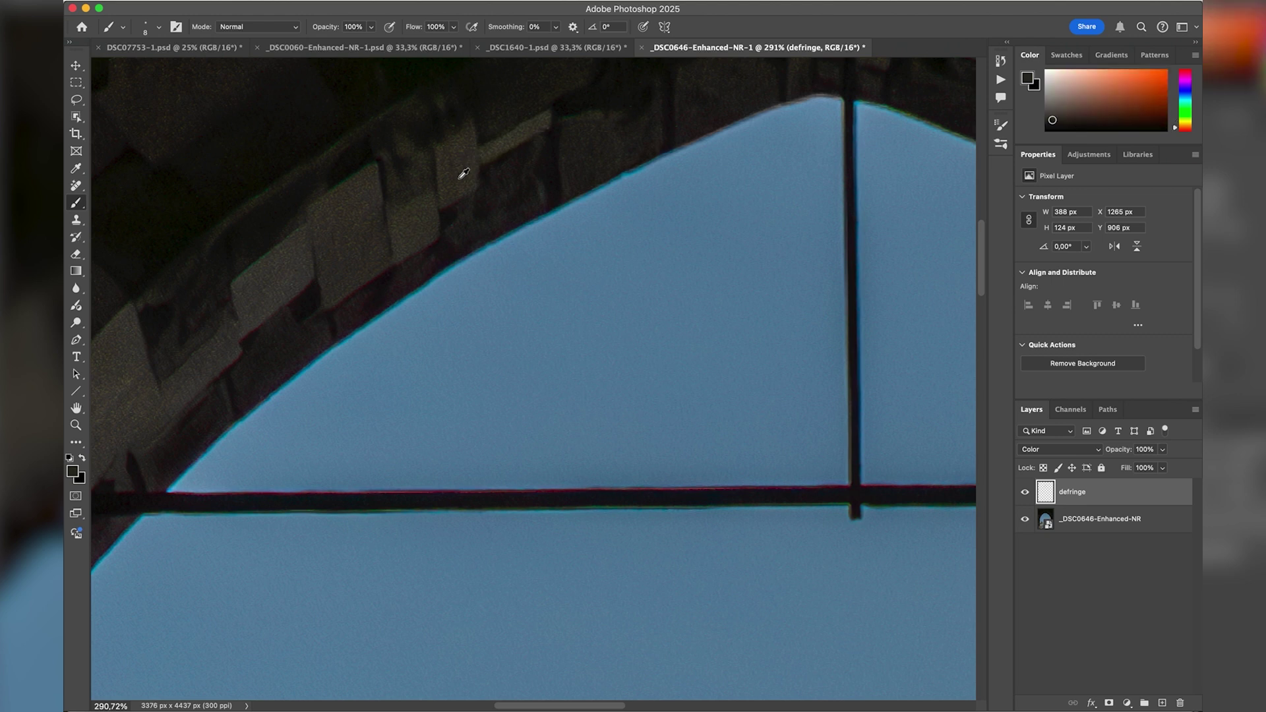
{"action": "mouse_move", "coordinate": [450, 206]}
{"action": "left_mouse_down"}
{"action": "mouse_move", "coordinate": [406, 262]}
{"action": "mouse_move", "coordinate": [345, 298]}
{"action": "mouse_move", "coordinate": [327, 291]}
{"action": "mouse_move", "coordinate": [238, 322]}
{"action": "mouse_move", "coordinate": [249, 337]}
{"action": "mouse_move", "coordinate": [206, 388]}
{"action": "left_mouse_up"}
{"action": "left_click", "coordinate": [425, 228], "text": "alt"}
{"action": "left_click", "coordinate": [381, 262], "text": "alt"}
{"action": "left_click", "coordinate": [303, 268], "text": "alt"}
{"action": "left_click", "coordinate": [257, 305], "text": "alt"}
{"action": "left_click", "coordinate": [223, 364], "text": "alt"}
Neutralize the fringes along the upper edges of the left-hand stone blocks and beside the lower block with sampled masonry colors.
{"action": "left_click", "coordinate": [307, 236], "text": "alt"}
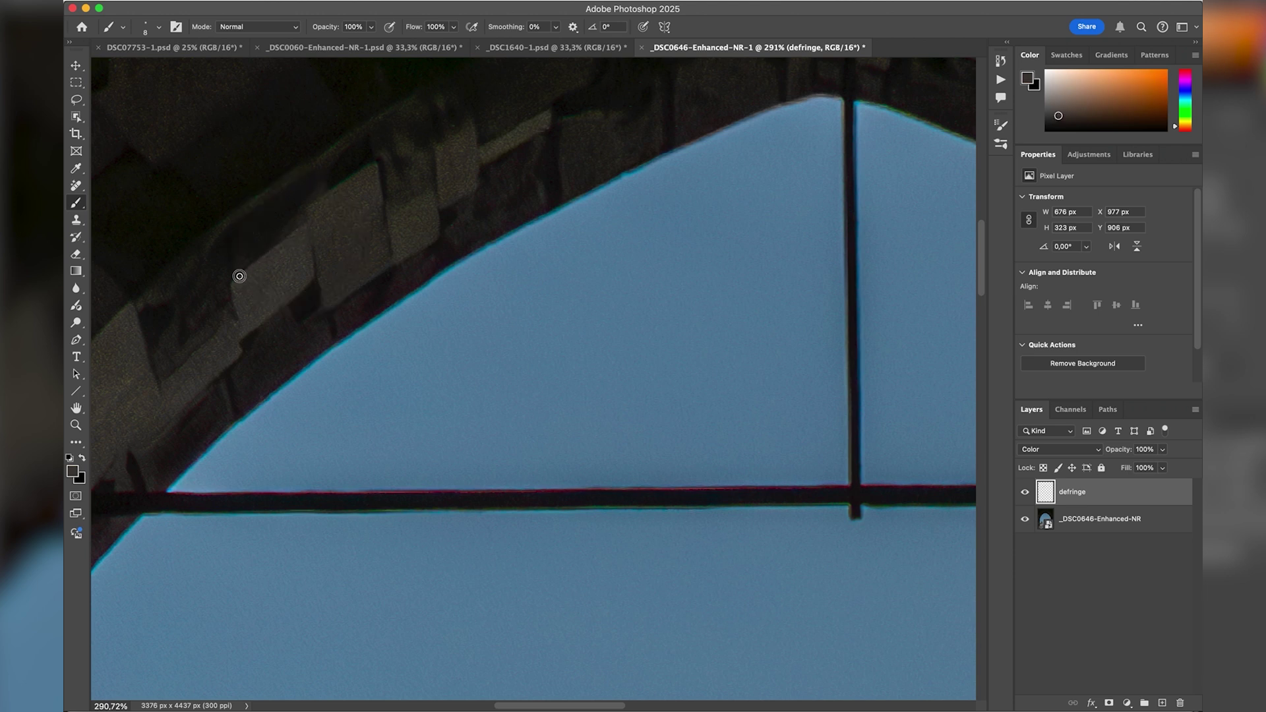
{"action": "left_click", "coordinate": [373, 174], "text": "alt"}
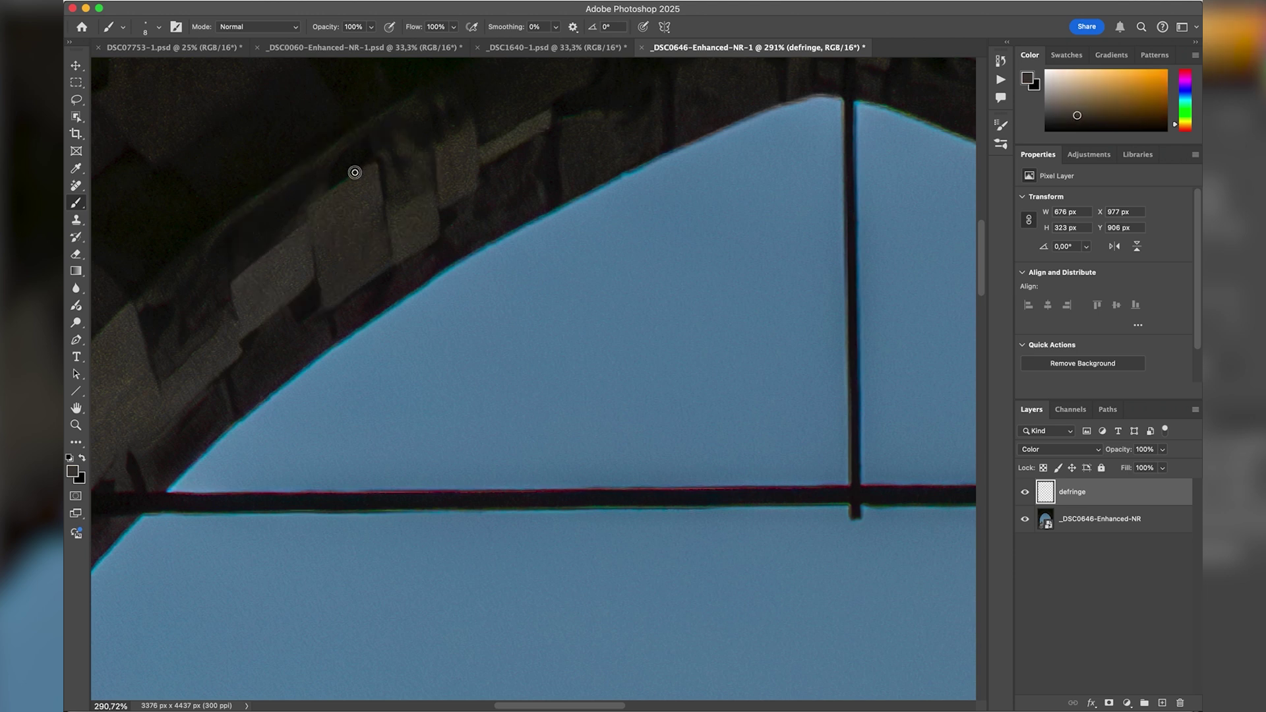
{"action": "left_click", "coordinate": [263, 184], "text": "alt"}
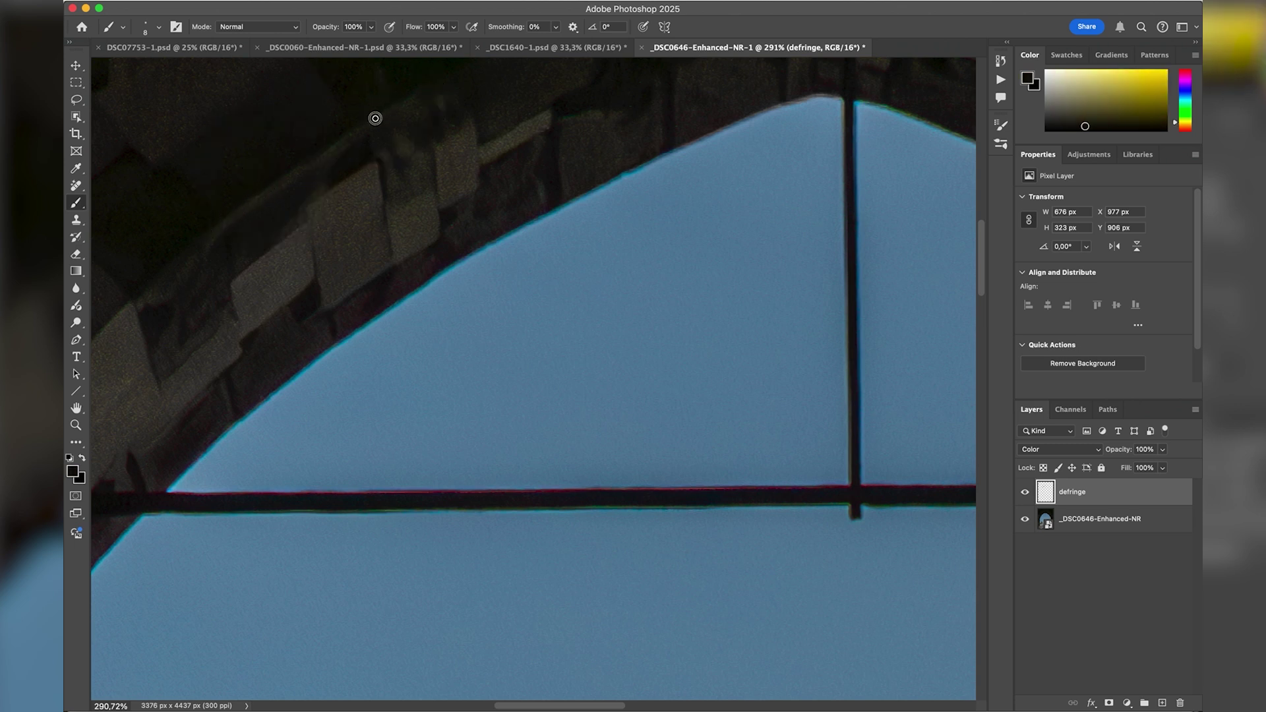
{"action": "left_click", "coordinate": [201, 367], "text": "alt"}
{"action": "mouse_move", "coordinate": [202, 395]}
{"action": "left_mouse_down"}
{"action": "mouse_move", "coordinate": [190, 410]}
{"action": "mouse_move", "coordinate": [213, 385]}
{"action": "left_mouse_up"}
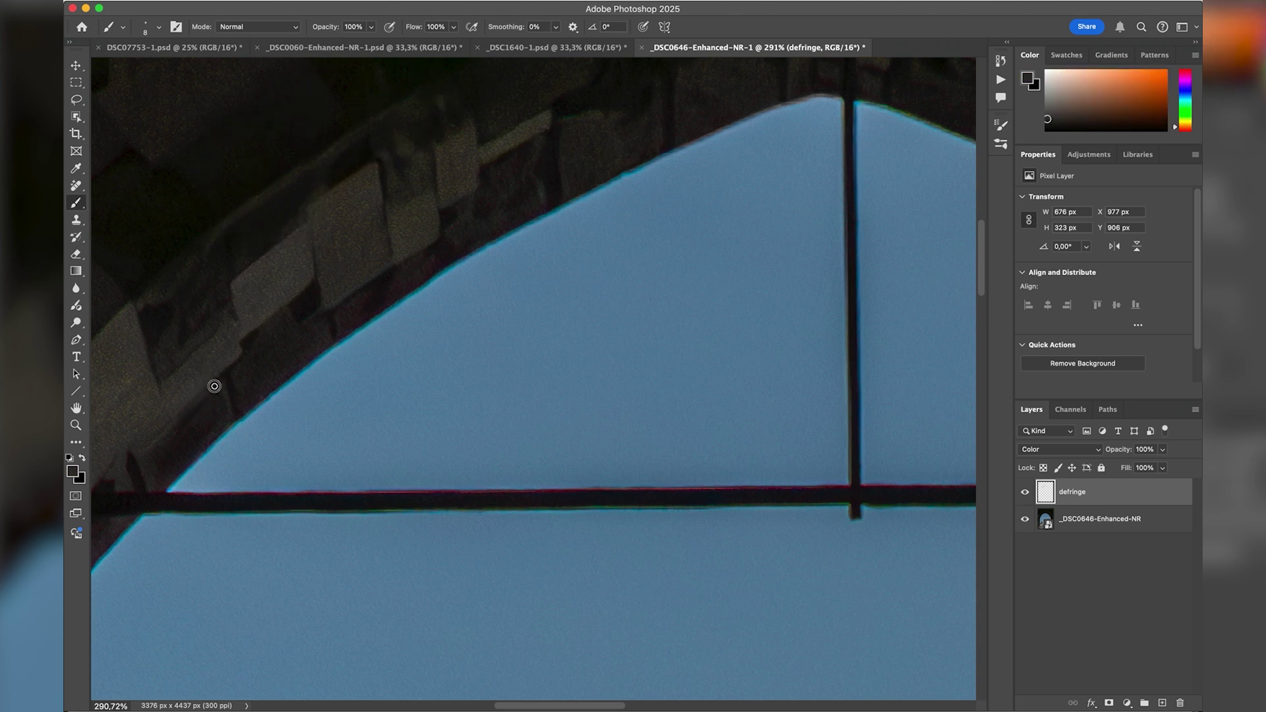
Paint sampled dark tones over the red fringe along the horizontal bar where it meets the arch's left side.
{"action": "left_click", "coordinate": [115, 472], "text": "alt"}
{"action": "left_click_drag", "start_coordinate": [108, 489], "coordinate": [254, 495]}
{"action": "left_click", "coordinate": [176, 499], "text": "alt"}
{"action": "left_click", "coordinate": [182, 496], "text": "alt"}
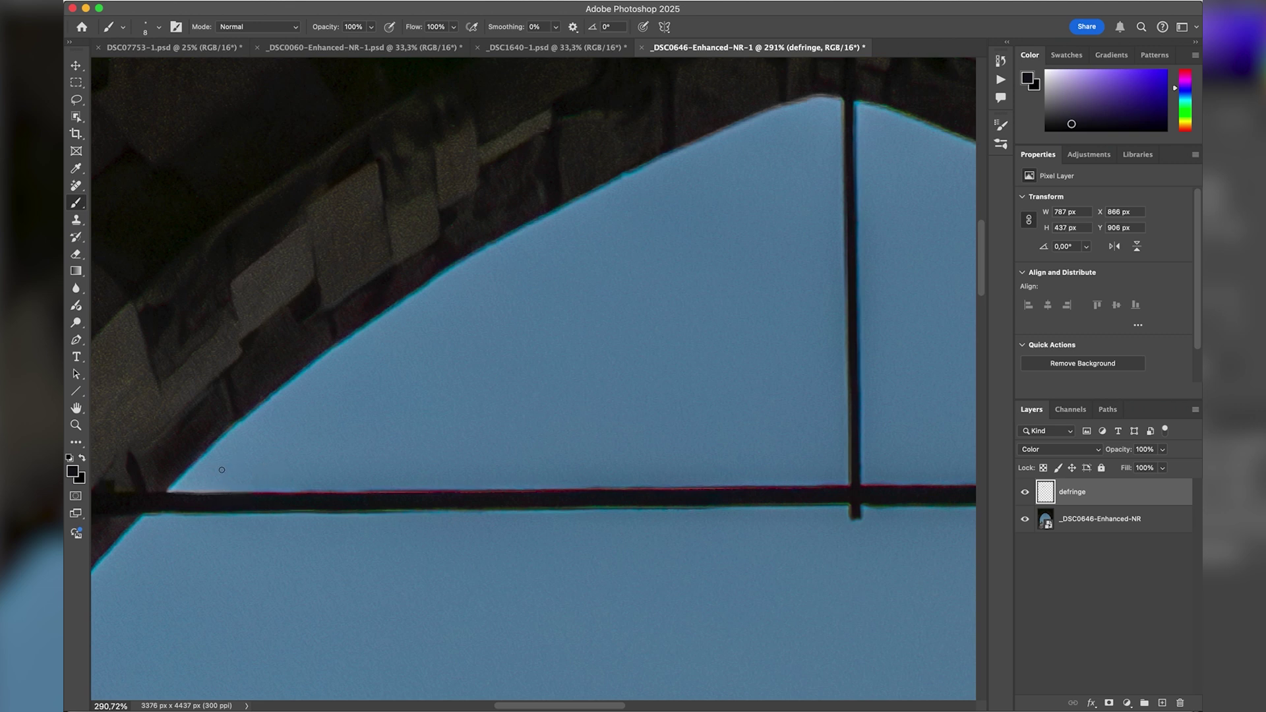
Recolor the fringe on the horizontal bar's upper edge beside the arch up close, using sampled sky blue and dark bar tones.
{"action": "key", "text": "super+equal"}
{"action": "key", "text": "super+equal"}
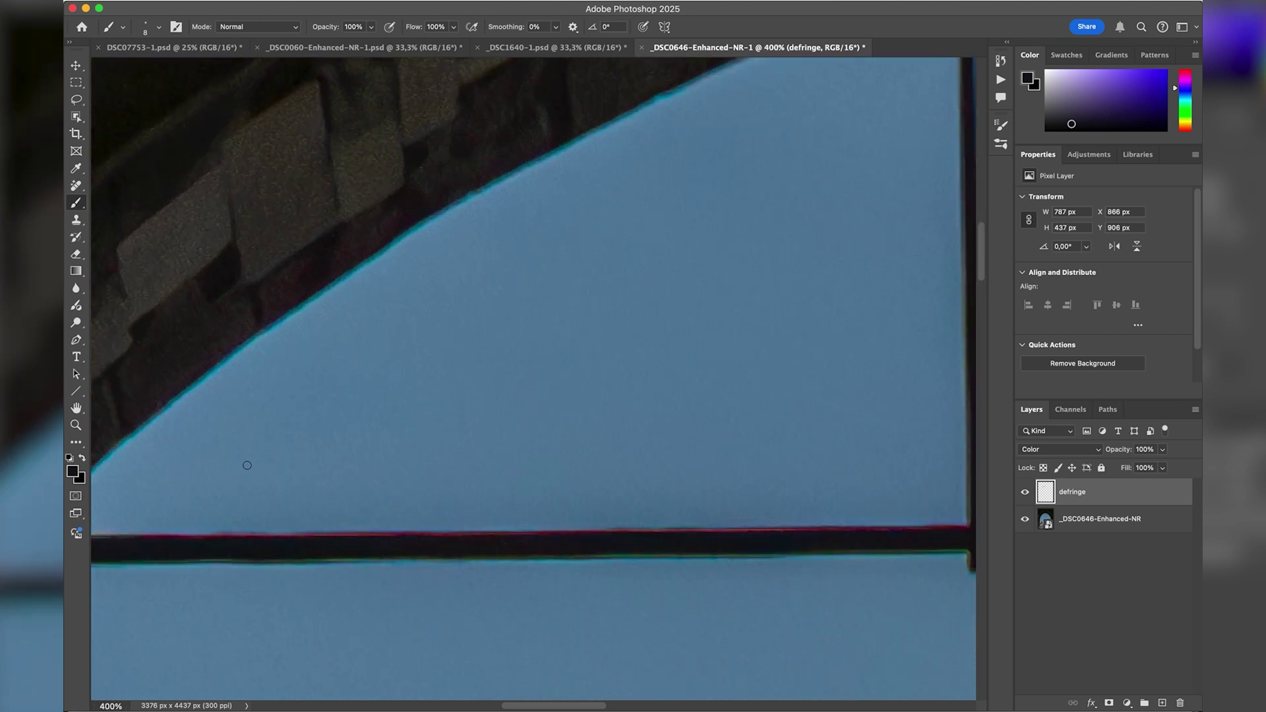
{"action": "left_click_drag", "start_coordinate": [220, 467], "coordinate": [389, 429]}
{"action": "left_click_drag", "start_coordinate": [268, 433], "coordinate": [540, 314]}
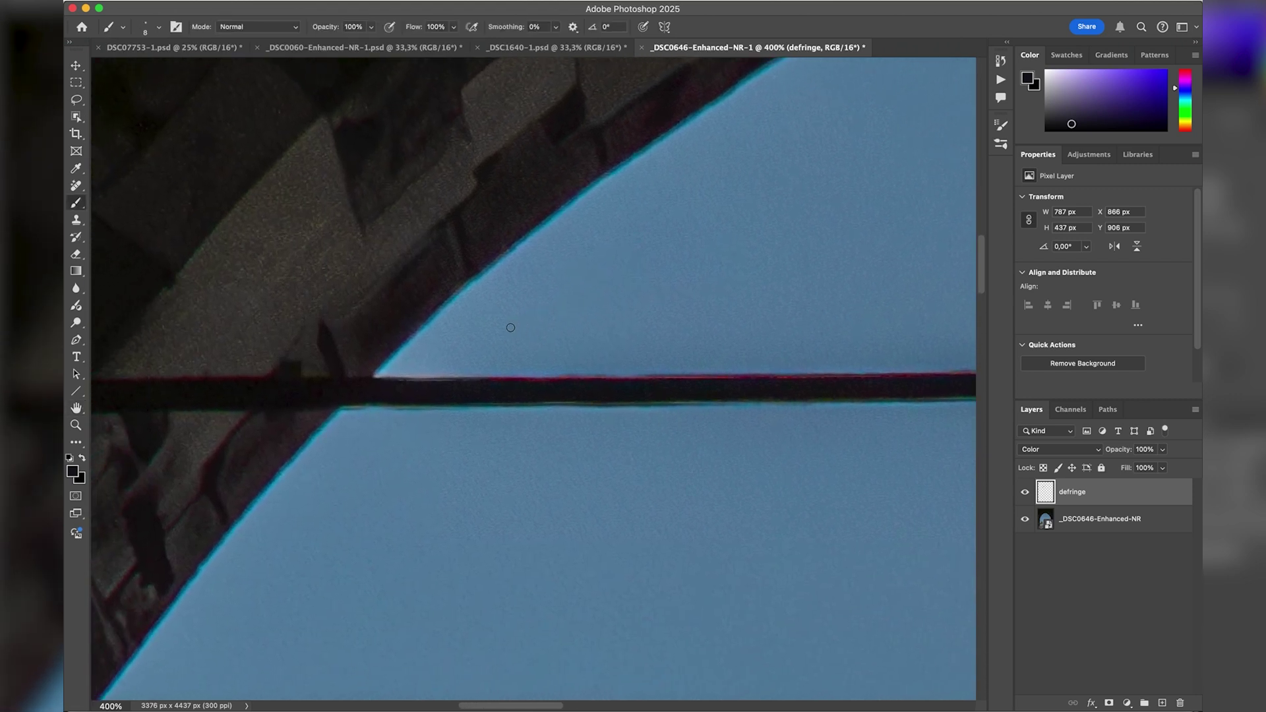
{"action": "left_click", "coordinate": [484, 353], "text": "alt"}
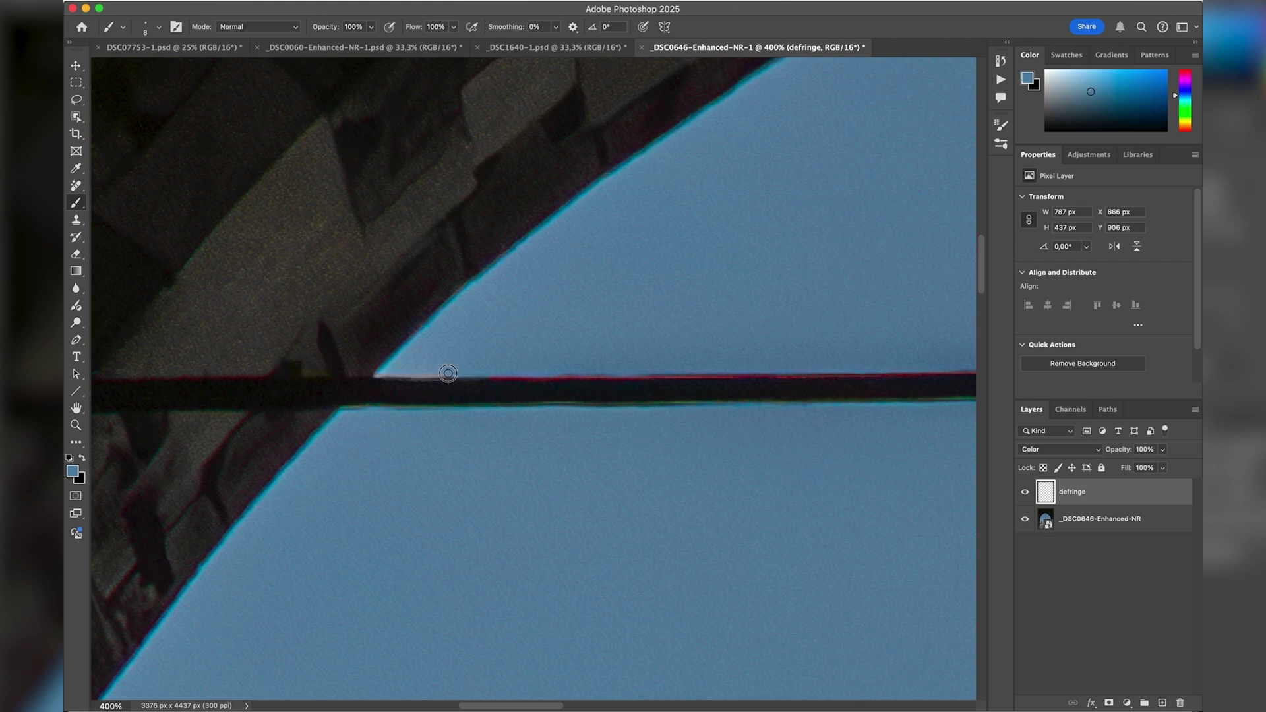
{"action": "mouse_move", "coordinate": [446, 366]}
{"action": "left_mouse_down"}
{"action": "mouse_move", "coordinate": [416, 381]}
{"action": "mouse_move", "coordinate": [468, 382]}
{"action": "left_mouse_up"}
{"action": "left_click", "coordinate": [387, 381], "text": "alt"}
{"action": "left_click", "coordinate": [526, 383], "text": "alt"}
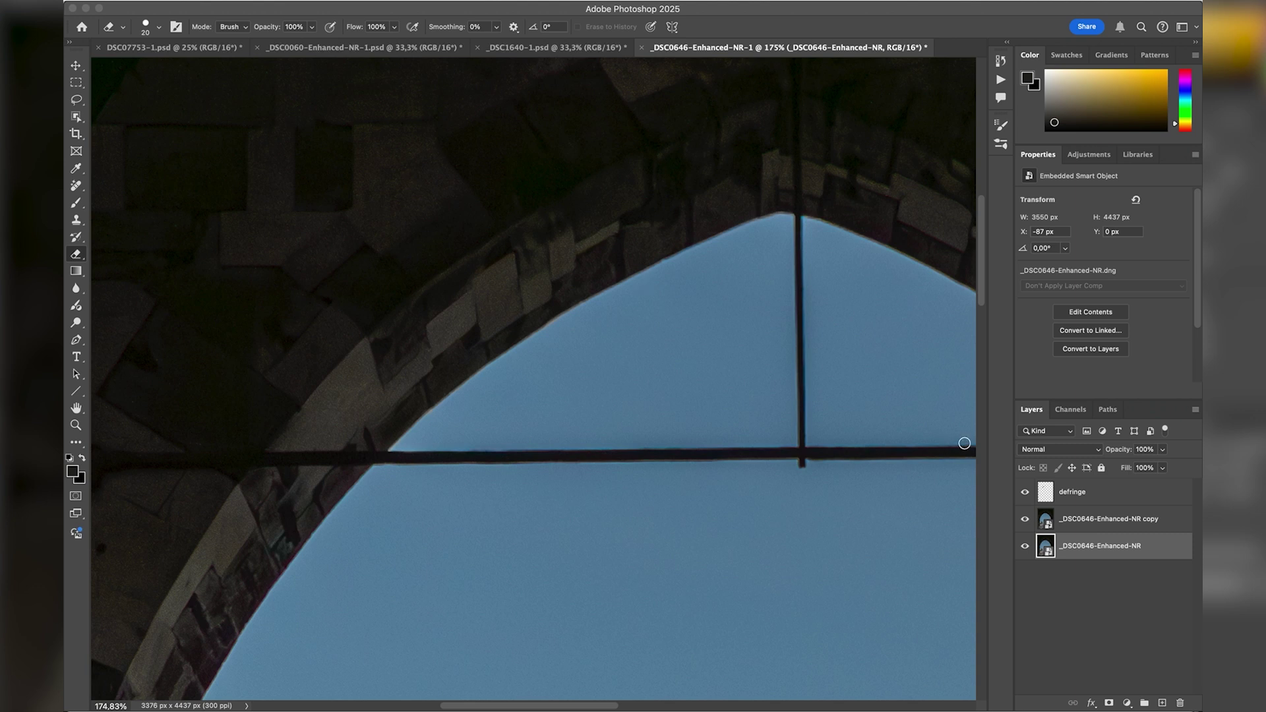
Compare the original photo layer alone with all layers visible several times, and review the whole arch photo.
{"action": "left_click", "coordinate": [1025, 546], "text": "alt"}
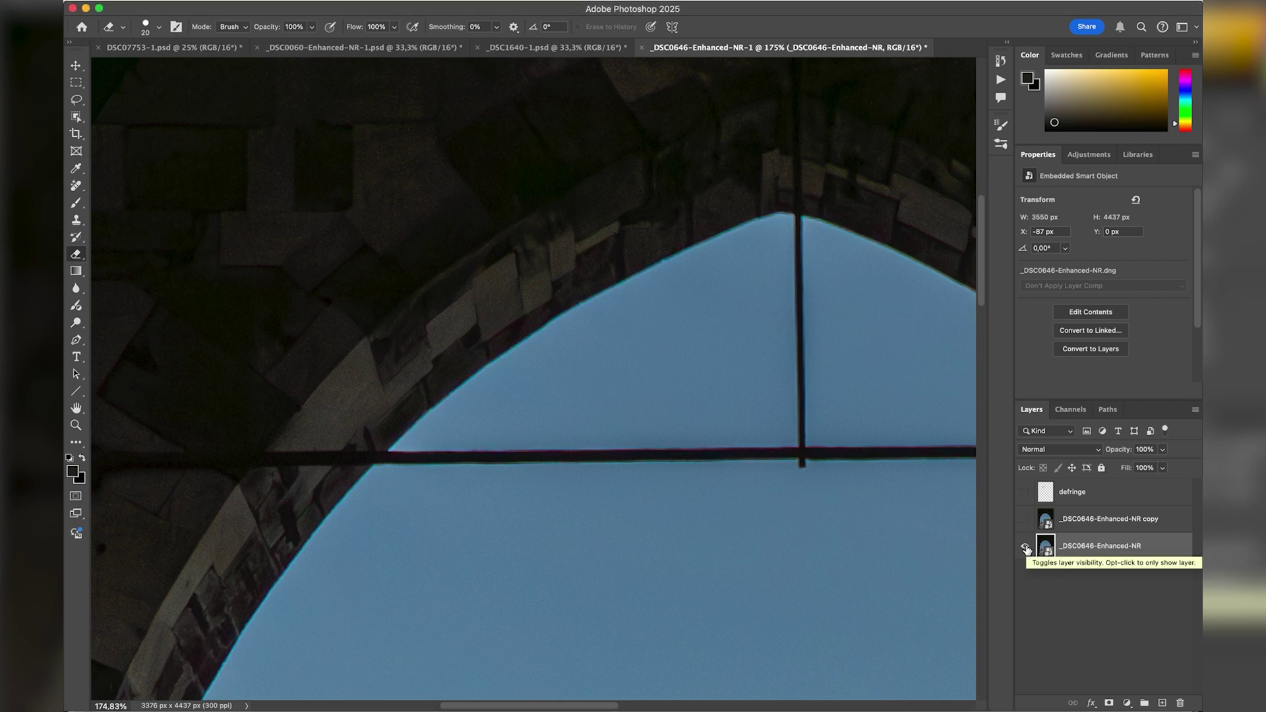
{"action": "left_click", "coordinate": [1025, 547], "text": "alt"}
{"action": "left_click", "coordinate": [1026, 548], "text": "alt"}
{"action": "left_click", "coordinate": [1026, 548], "text": "alt"}
{"action": "left_click", "coordinate": [1026, 548], "text": "alt"}
{"action": "left_click", "coordinate": [1026, 549], "text": "alt"}
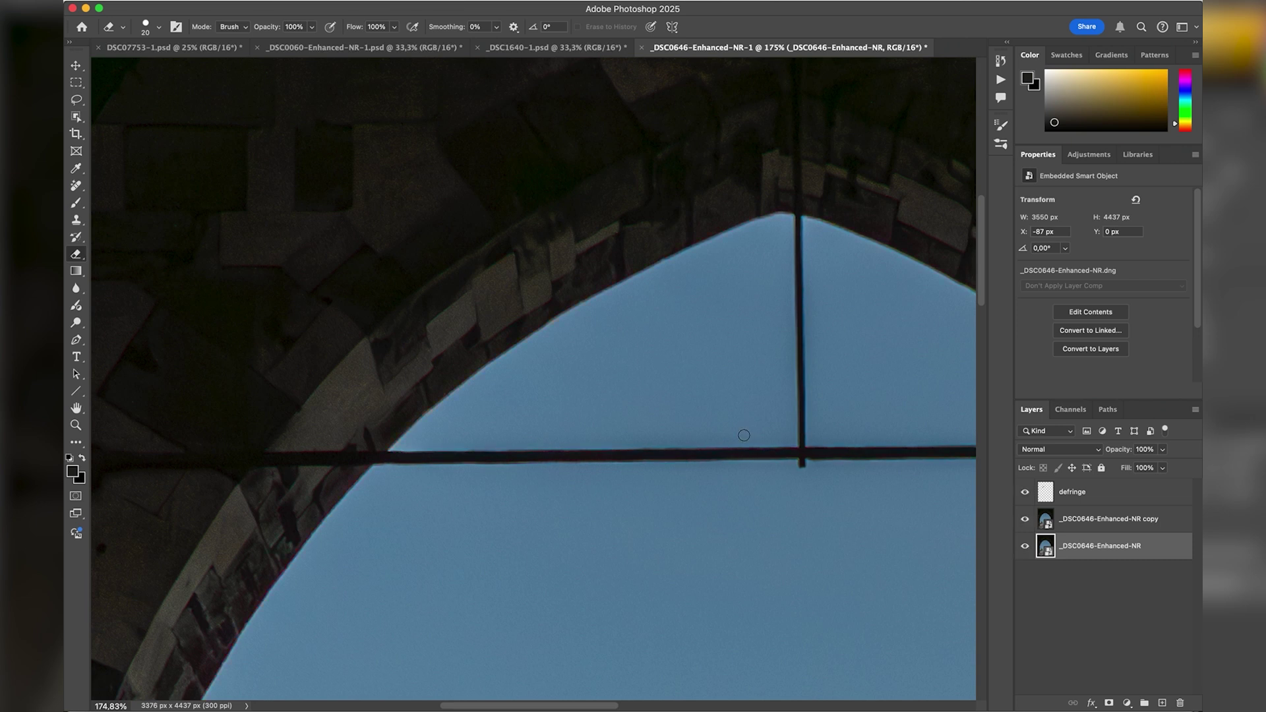
{"action": "scroll", "coordinate": [743, 435], "scroll_direction": "down", "scroll_amount": 5, "text": "alt"}
{"action": "scroll", "coordinate": [743, 435], "scroll_direction": "down", "scroll_amount": 3, "text": "alt"}
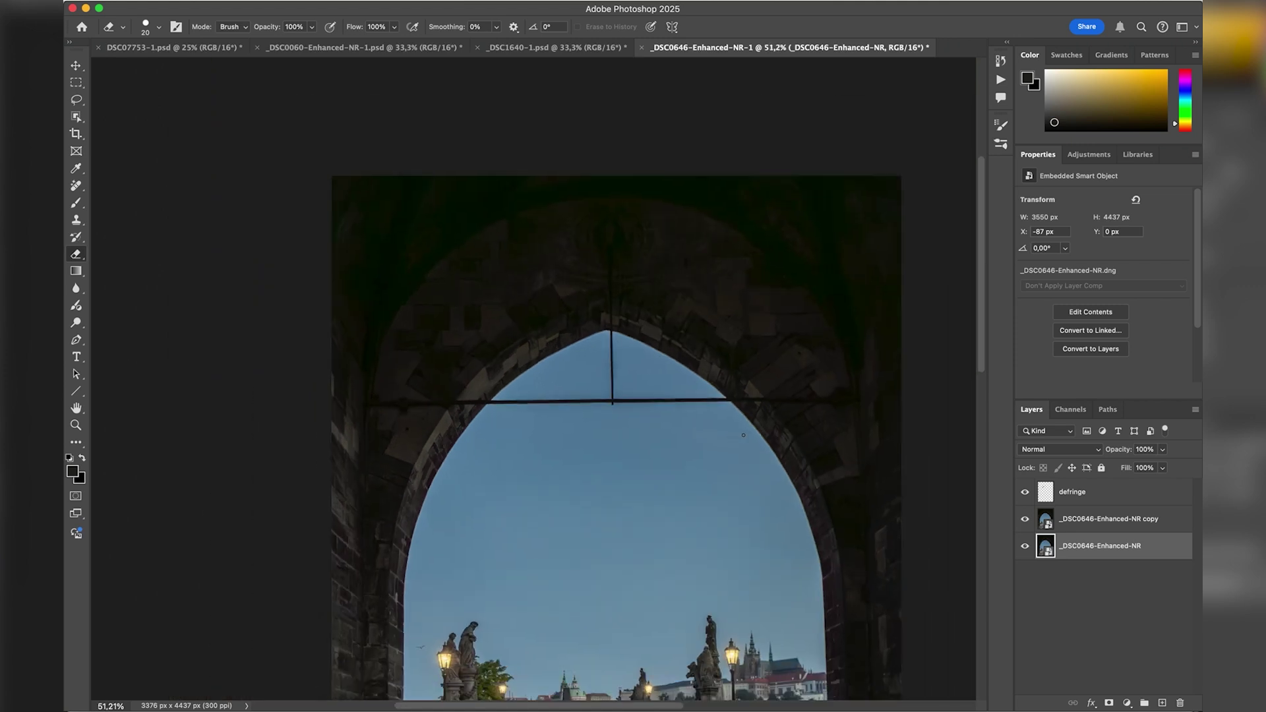
{"action": "scroll", "coordinate": [743, 435], "scroll_direction": "down", "scroll_amount": 2}
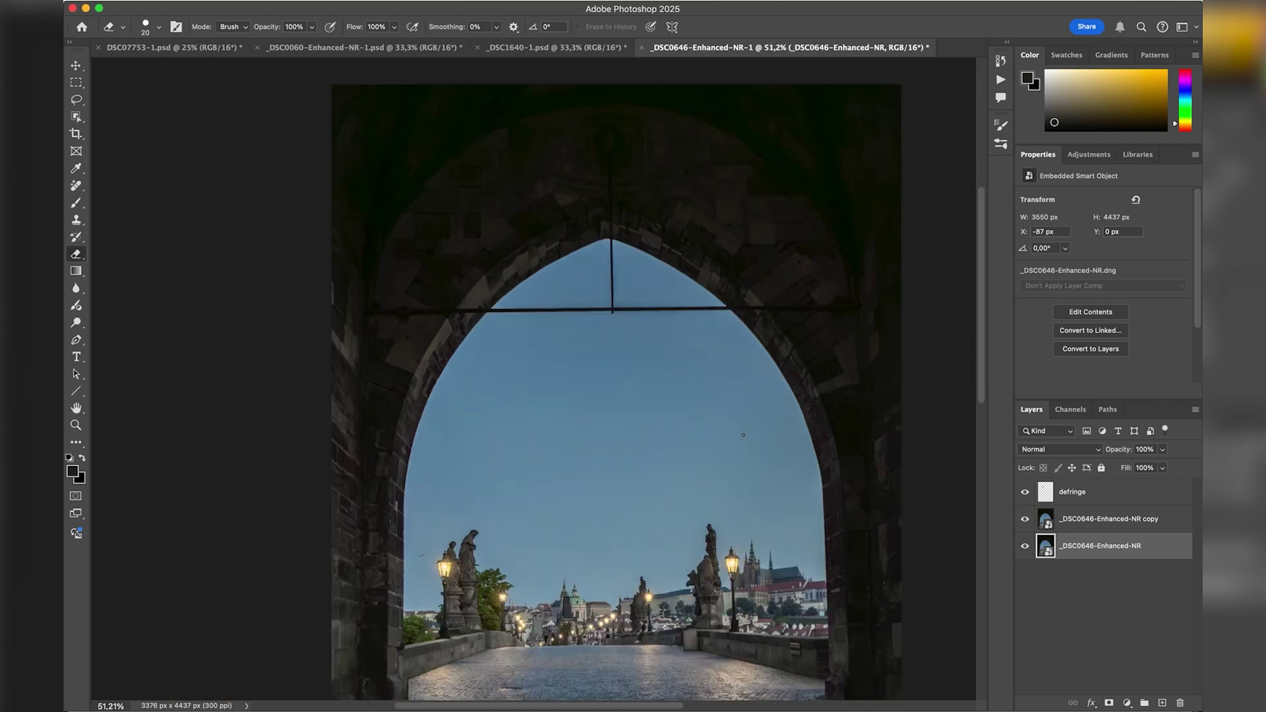